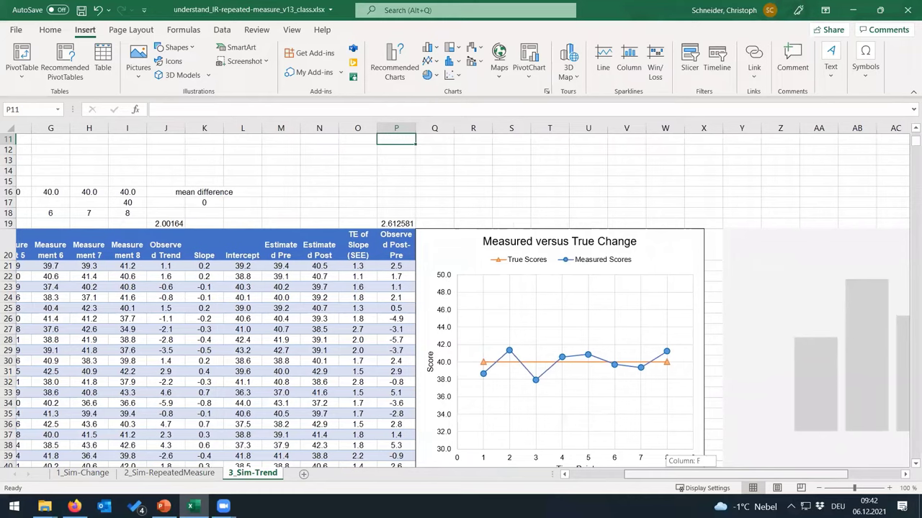
Examine the Measured versus True Change and 20 Replications of Measured Changes charts beside the simulation table.
{"action": "scroll", "coordinate": [461, 296], "scroll_direction": "right", "scroll_amount": 2}
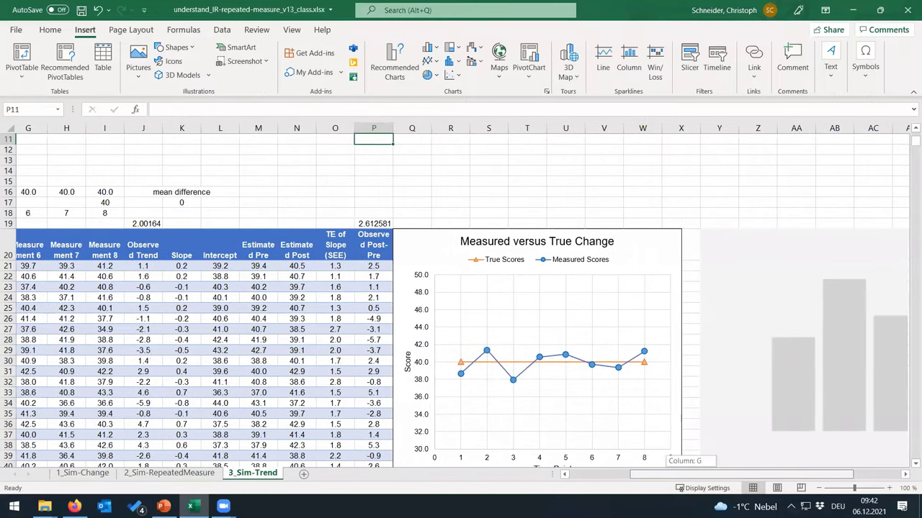
{"action": "scroll", "coordinate": [850, 403], "scroll_direction": "right", "scroll_amount": 2}
{"action": "scroll", "coordinate": [792, 443], "scroll_direction": "down", "scroll_amount": 3}
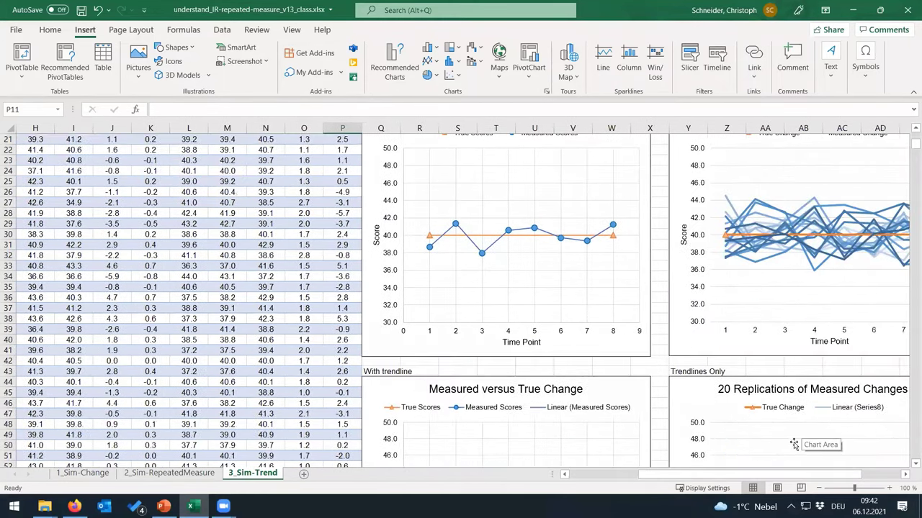
{"action": "scroll", "coordinate": [792, 446], "scroll_direction": "right", "scroll_amount": 4}
{"action": "scroll", "coordinate": [792, 447], "scroll_direction": "up", "scroll_amount": 2}
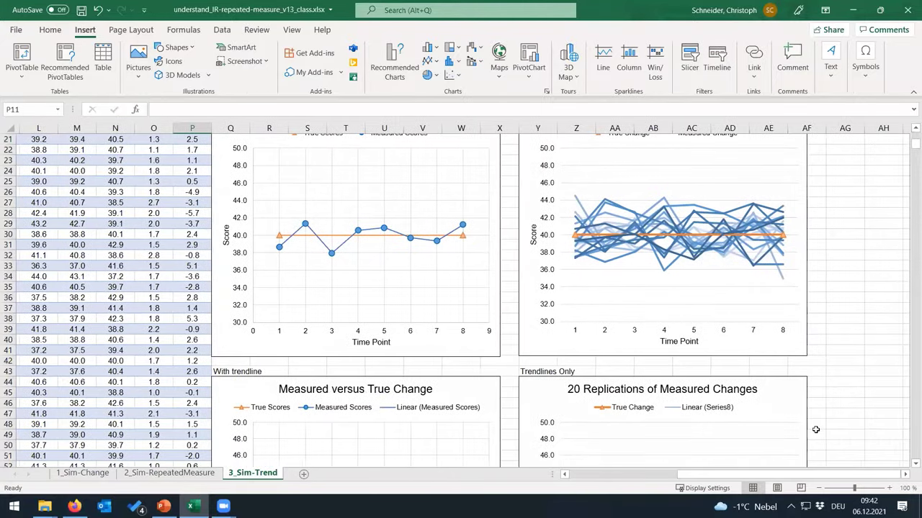
{"action": "scroll", "coordinate": [816, 431], "scroll_direction": "up", "scroll_amount": 2}
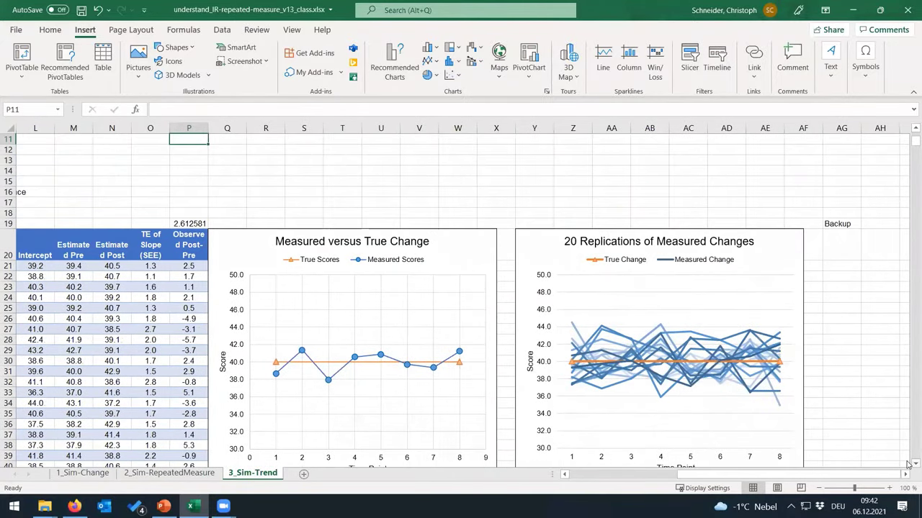
{"action": "scroll", "coordinate": [909, 464], "scroll_direction": "down", "scroll_amount": 2}
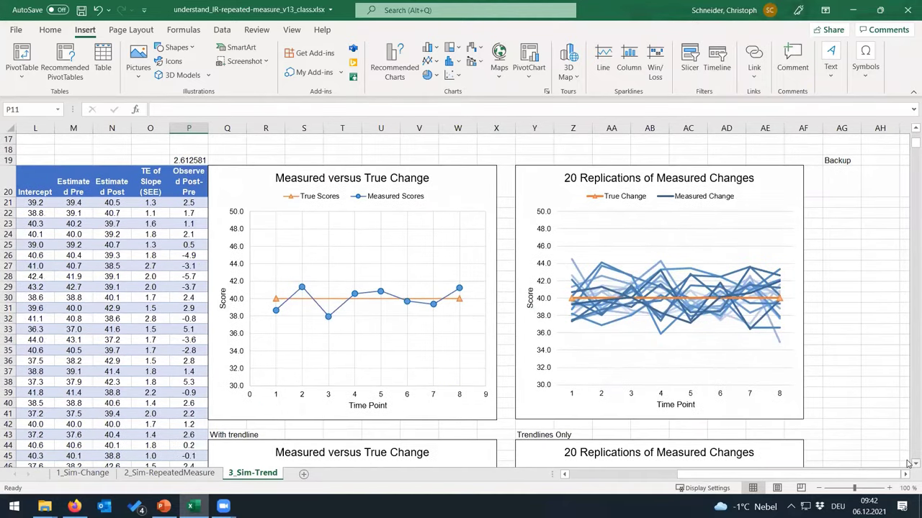
{"action": "scroll", "coordinate": [739, 411], "scroll_direction": "down", "scroll_amount": 1}
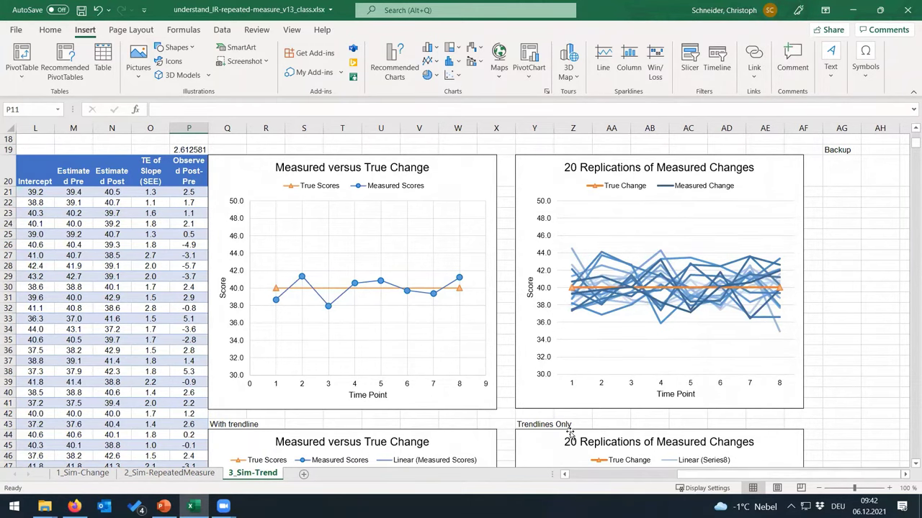
Review the simulation parameters: pre and post true scores, measurement error, and number of repeated measures.
{"action": "scroll", "coordinate": [569, 432], "scroll_direction": "left", "scroll_amount": 5}
{"action": "scroll", "coordinate": [86, 278], "scroll_direction": "up", "scroll_amount": 6}
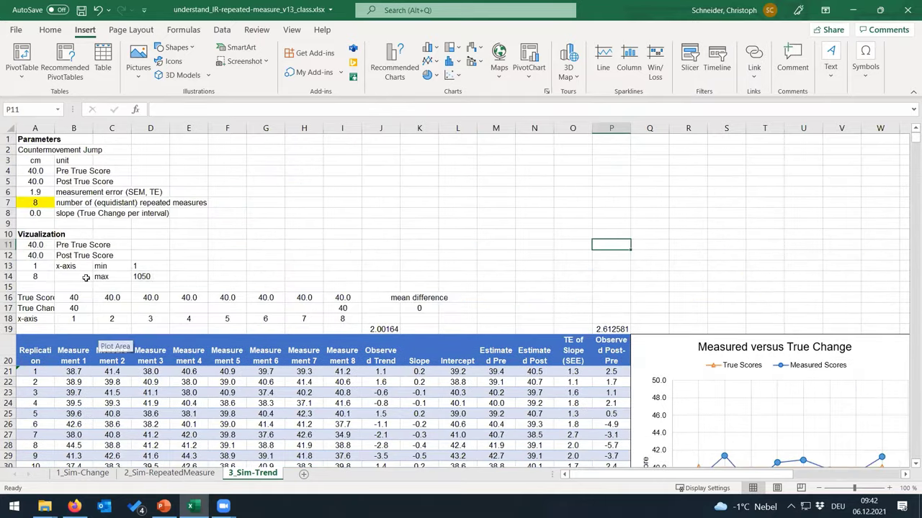
{"action": "left_click", "coordinate": [37, 172]}
{"action": "left_click", "coordinate": [41, 181]}
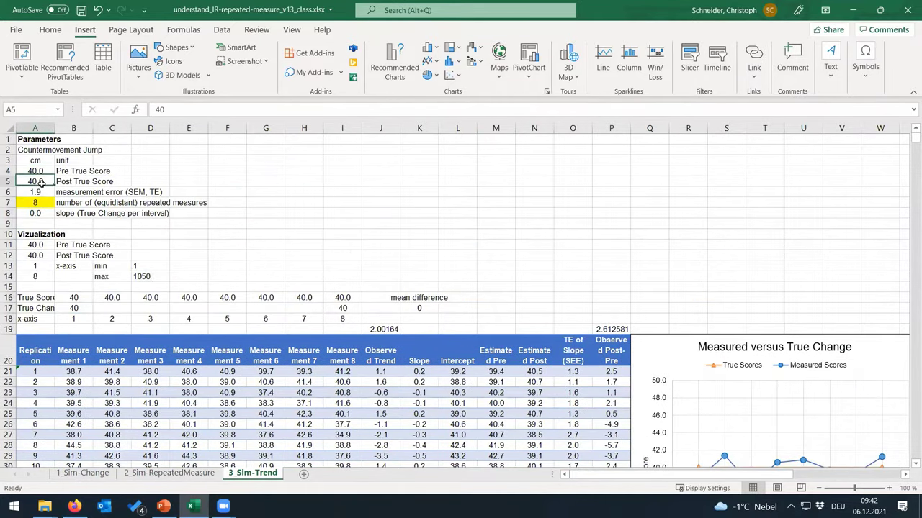
{"action": "left_click_drag", "start_coordinate": [35, 192], "coordinate": [76, 192]}
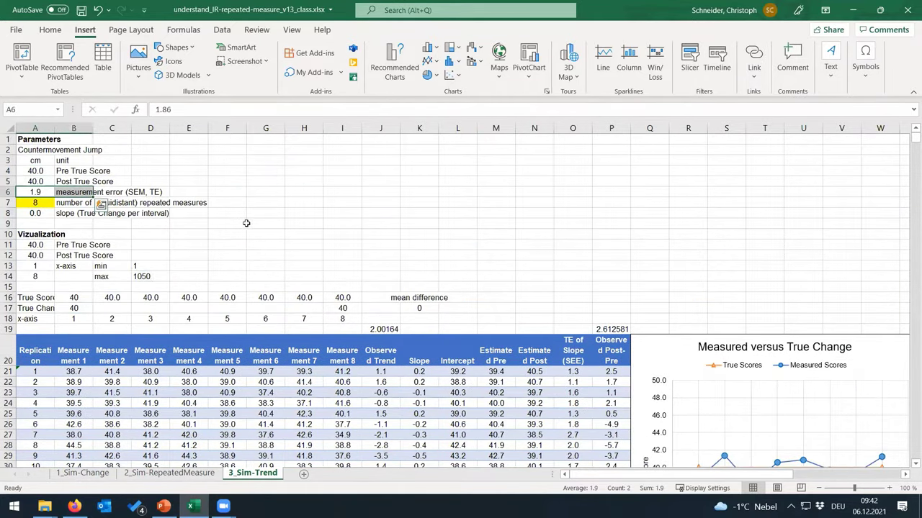
{"action": "left_click", "coordinate": [30, 204]}
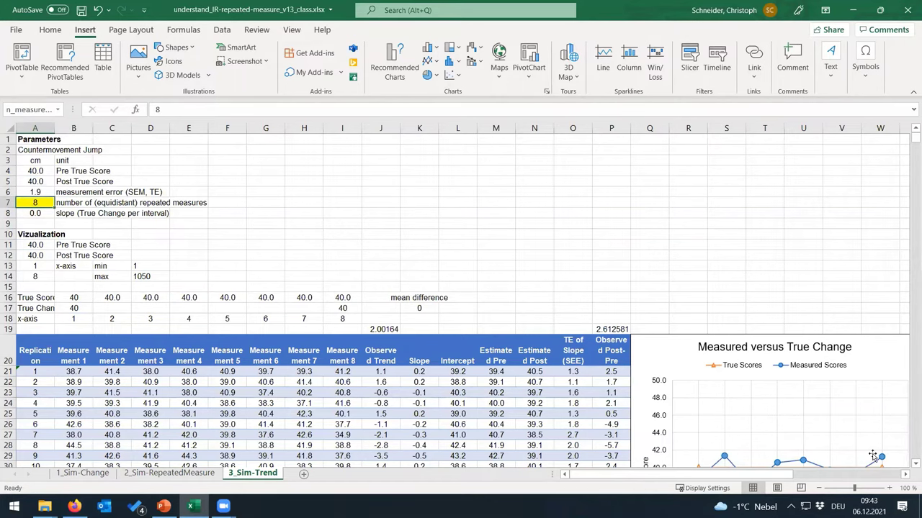
Recalculate the random simulation repeatedly while watching the measured scores in the upper Measured versus True Change chart.
{"action": "left_click_drag", "start_coordinate": [799, 475], "coordinate": [877, 466]}
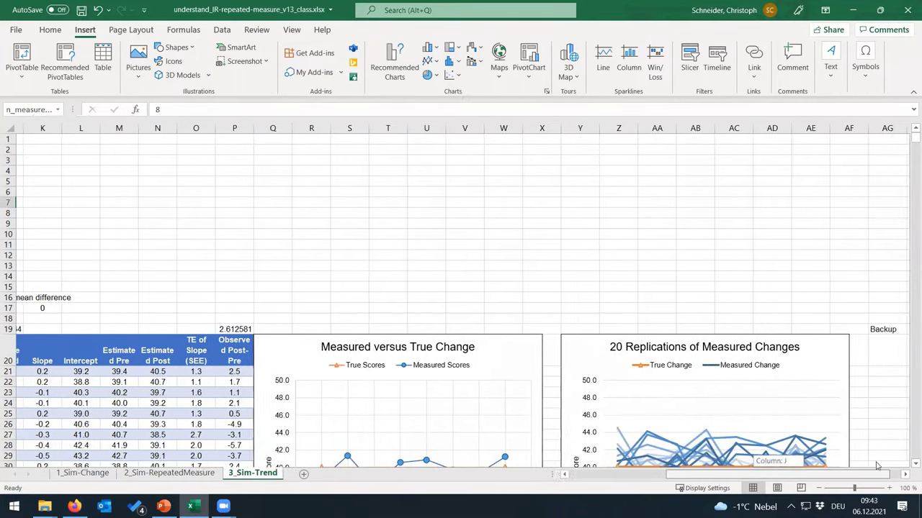
{"action": "scroll", "coordinate": [859, 426], "scroll_direction": "down", "scroll_amount": 3}
{"action": "scroll", "coordinate": [859, 426], "scroll_direction": "down", "scroll_amount": 3}
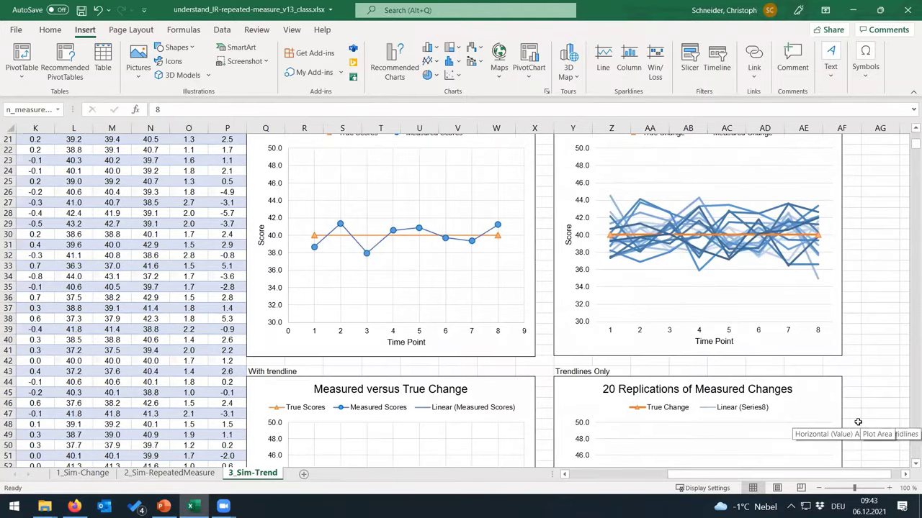
{"action": "left_click", "coordinate": [910, 129]}
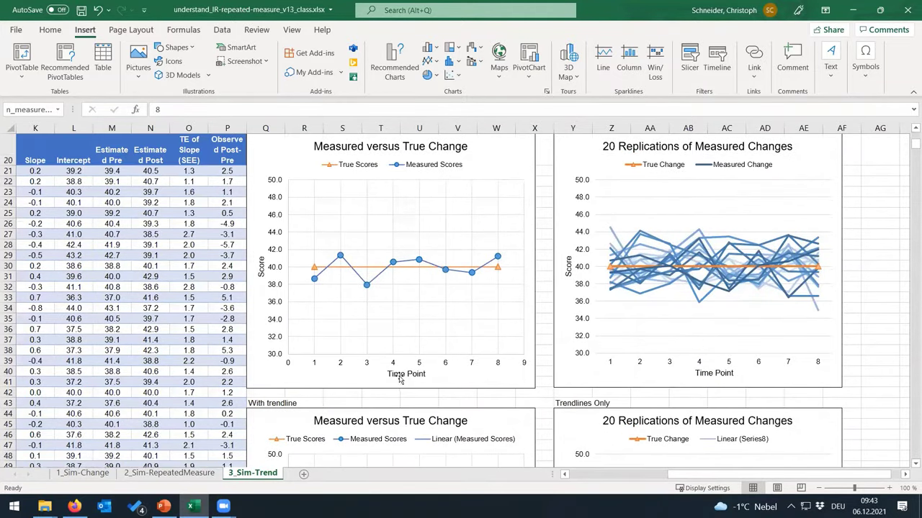
{"action": "key", "text": "F9"}
{"action": "key", "text": "F9"}
{"action": "key", "text": "F9"}
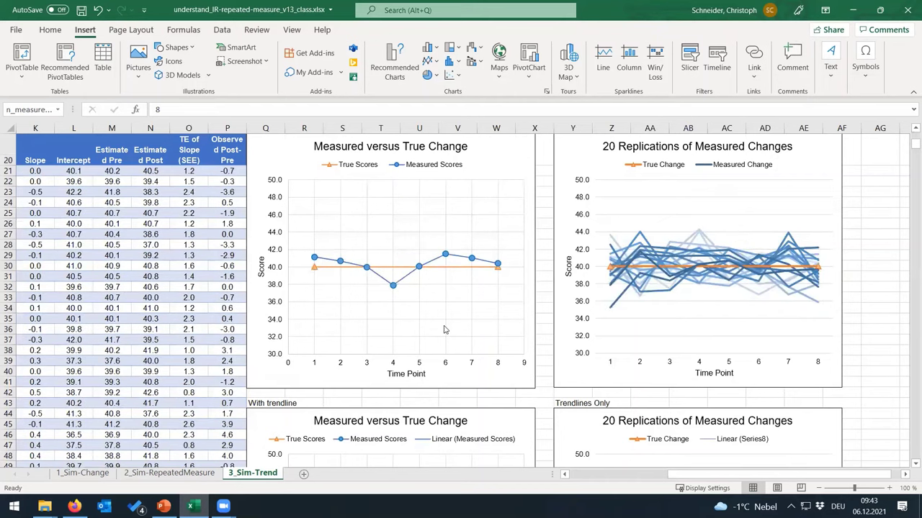
{"action": "key", "text": "F9"}
{"action": "key", "text": "F9"}
{"action": "key", "text": "F9"}
{"action": "key", "text": "F9"}
{"action": "key", "text": "F9"}
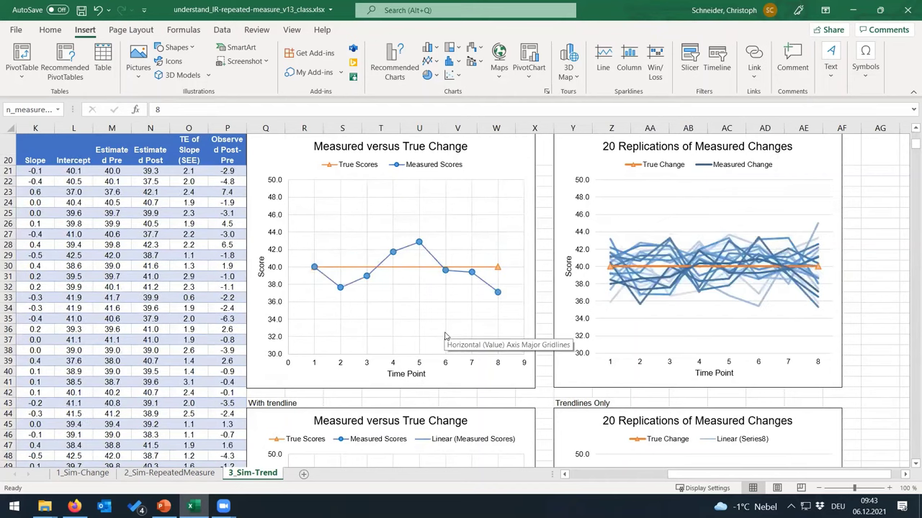
{"action": "key", "text": "F9"}
{"action": "key", "text": "F9"}
{"action": "key", "text": "F9"}
{"action": "key", "text": "F9"}
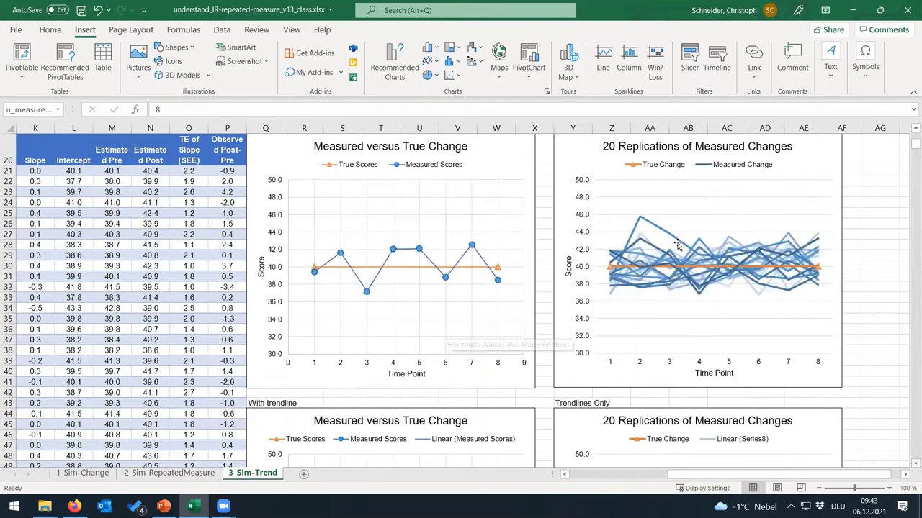
Keep recalculating the simulation to compare the spread of measured changes in the upper 20 Replications chart.
{"action": "key", "text": "F9"}
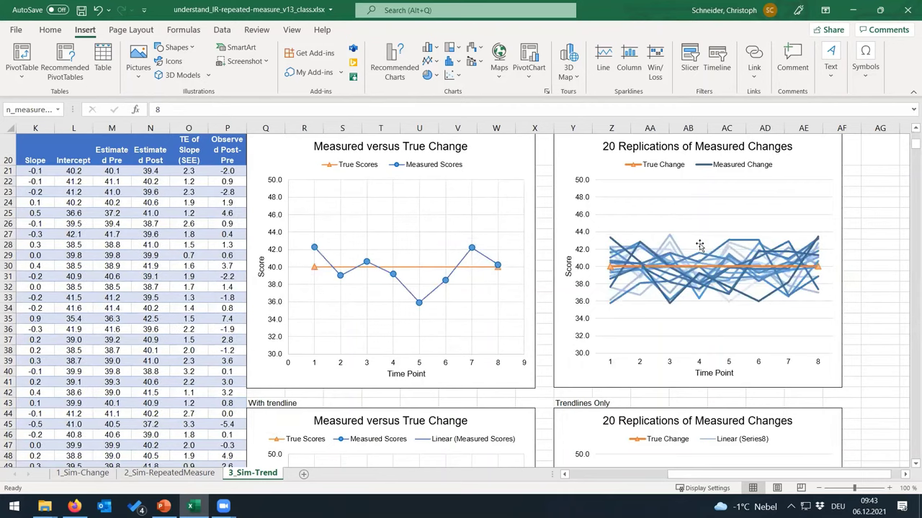
{"action": "key", "text": "F9"}
{"action": "key", "text": "F9"}
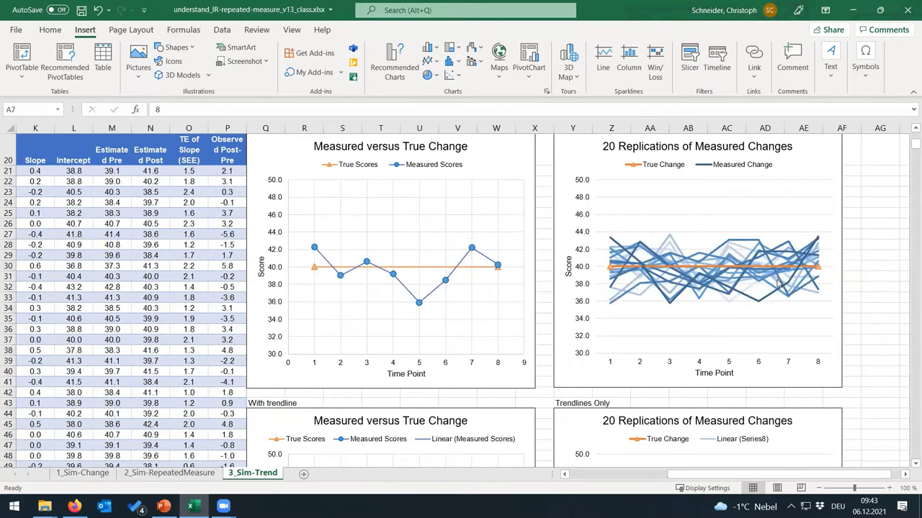
{"action": "key", "text": "F9"}
{"action": "key", "text": "F9"}
{"action": "key", "text": "F9"}
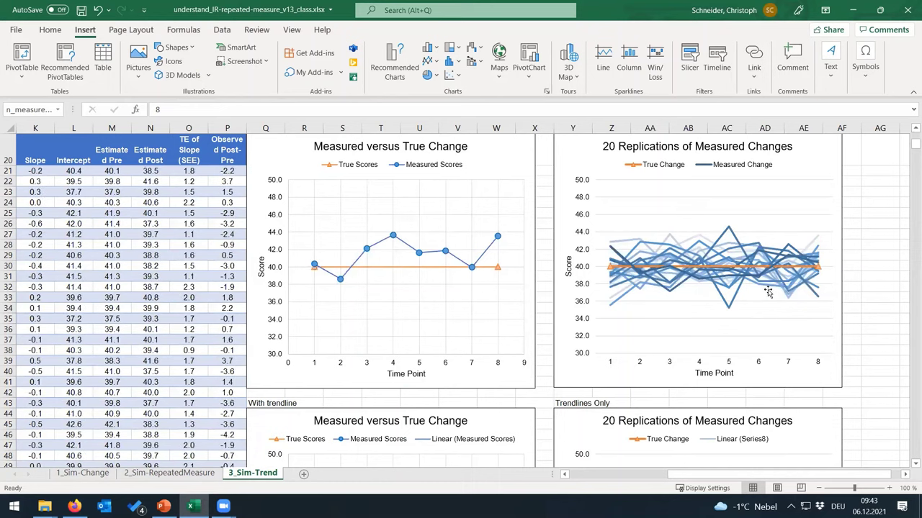
{"action": "key", "text": "F9"}
{"action": "key", "text": "F9"}
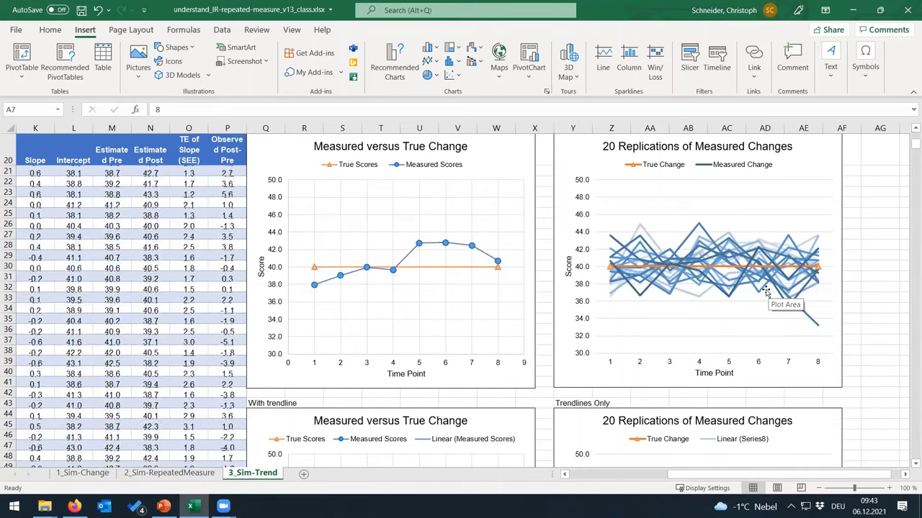
{"action": "mouse_move", "coordinate": [767, 294]}
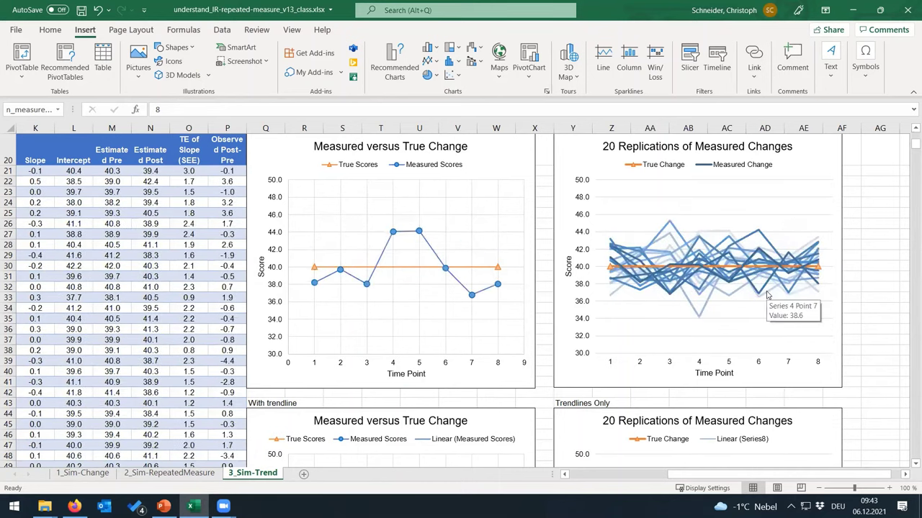
{"action": "key", "text": "F9"}
{"action": "key", "text": "F9"}
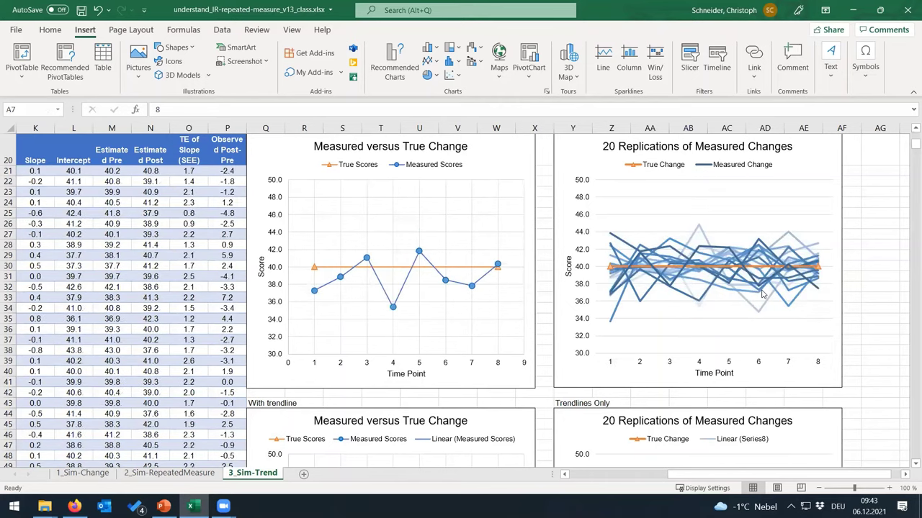
{"action": "key", "text": "F9"}
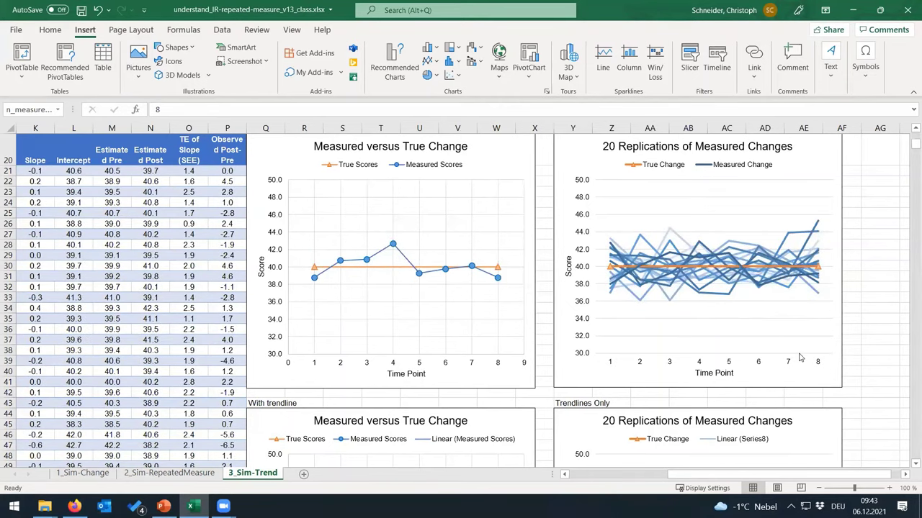
{"action": "key", "text": "F9"}
{"action": "key", "text": "F9"}
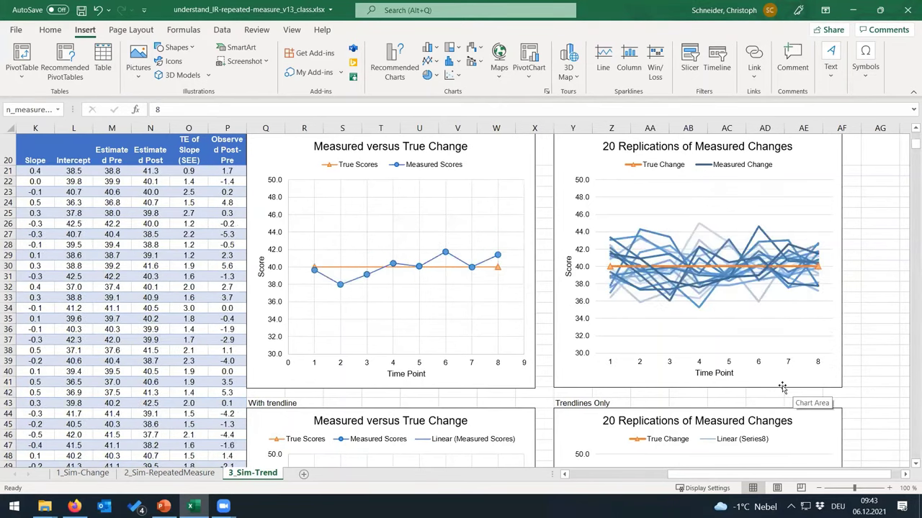
{"action": "key", "text": "F9"}
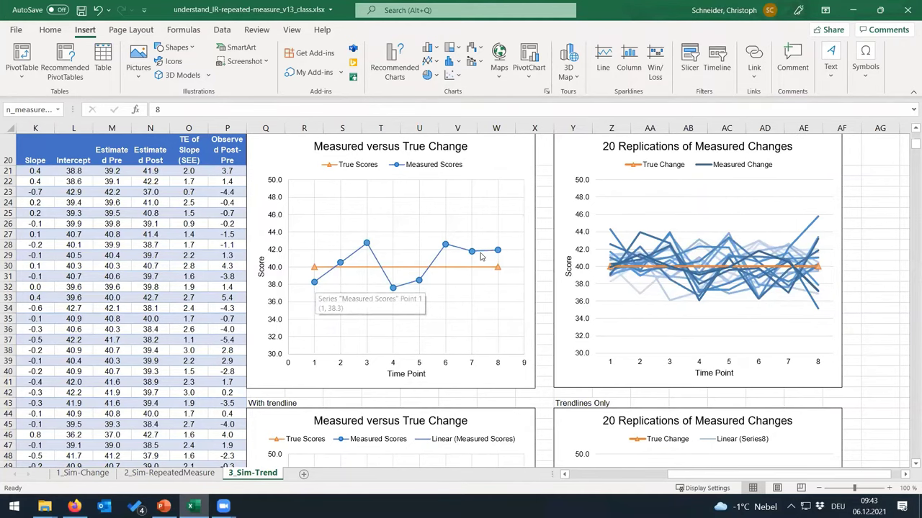
Recalculate the simulation repeatedly while watching the fitted line in the "With trendline" Measured versus True Change chart.
{"action": "scroll", "coordinate": [523, 259], "scroll_direction": "down", "scroll_amount": 7}
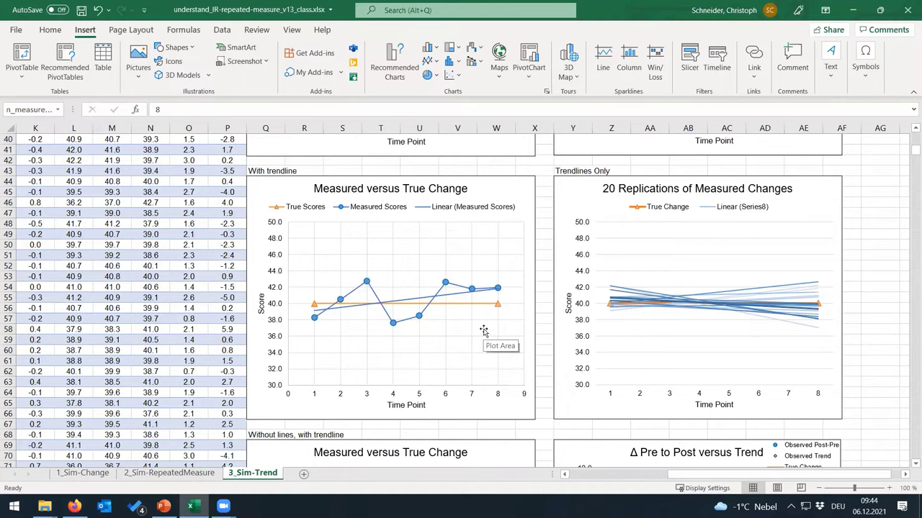
{"action": "key", "text": "F9"}
{"action": "key", "text": "F9"}
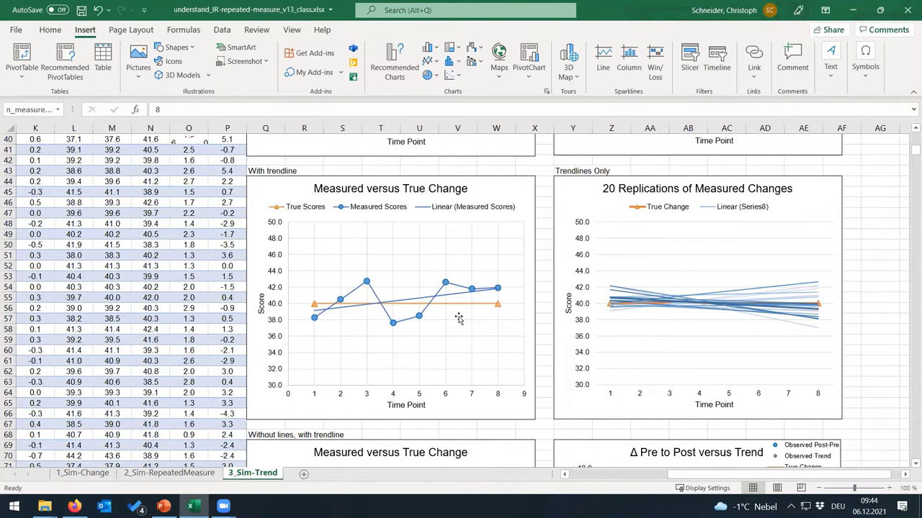
{"action": "key", "text": "F9"}
{"action": "key", "text": "F9"}
{"action": "key", "text": "F9"}
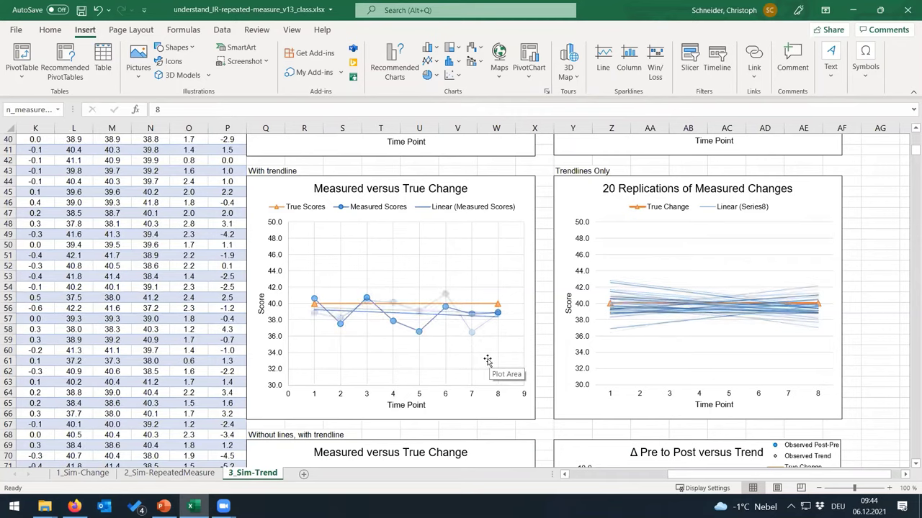
{"action": "key", "text": "F9"}
{"action": "key", "text": "F9"}
{"action": "key", "text": "F9"}
{"action": "key", "text": "F9"}
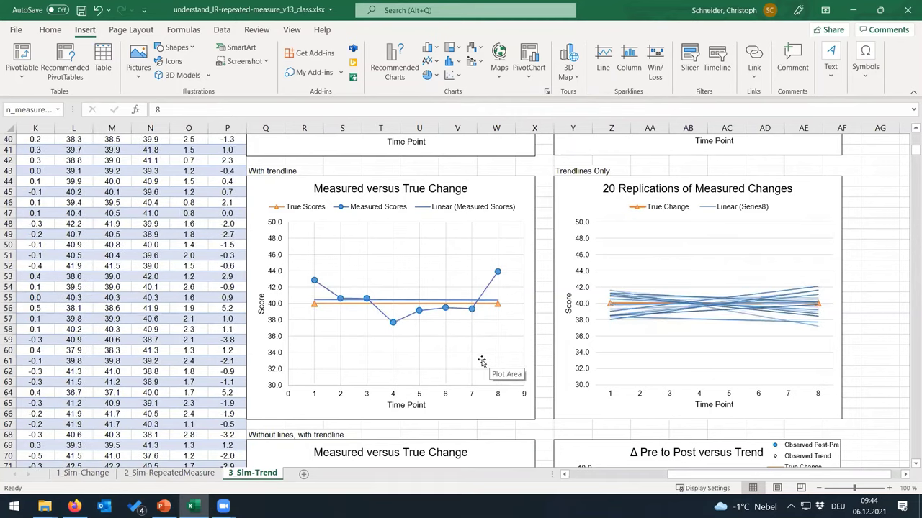
{"action": "key", "text": "F9"}
{"action": "key", "text": "F9"}
{"action": "key", "text": "F9"}
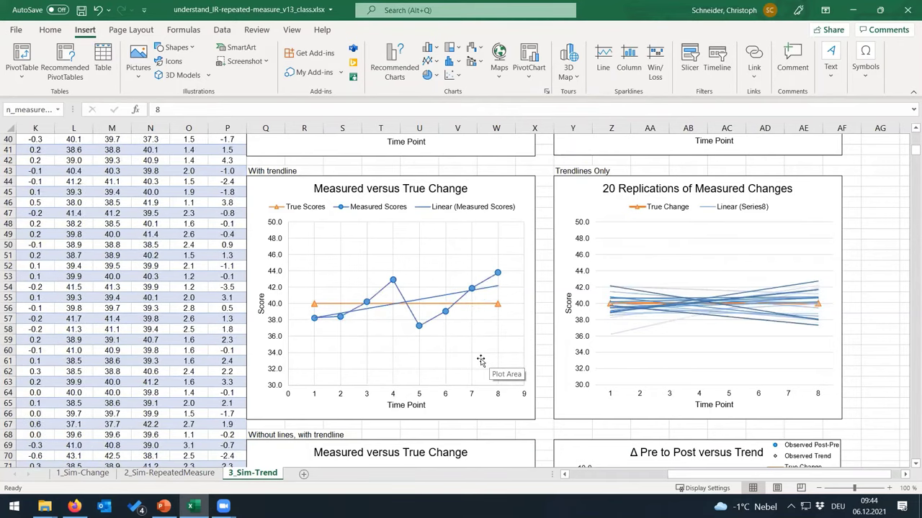
{"action": "key", "text": "F9"}
{"action": "key", "text": "F9"}
{"action": "key", "text": "F9"}
{"action": "key", "text": "F9"}
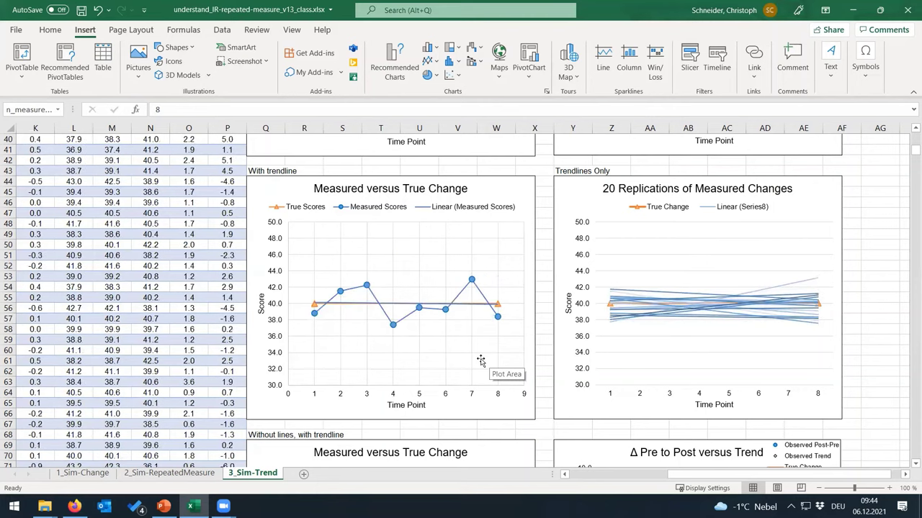
{"action": "key", "text": "F9"}
{"action": "key", "text": "F9"}
{"action": "key", "text": "F9"}
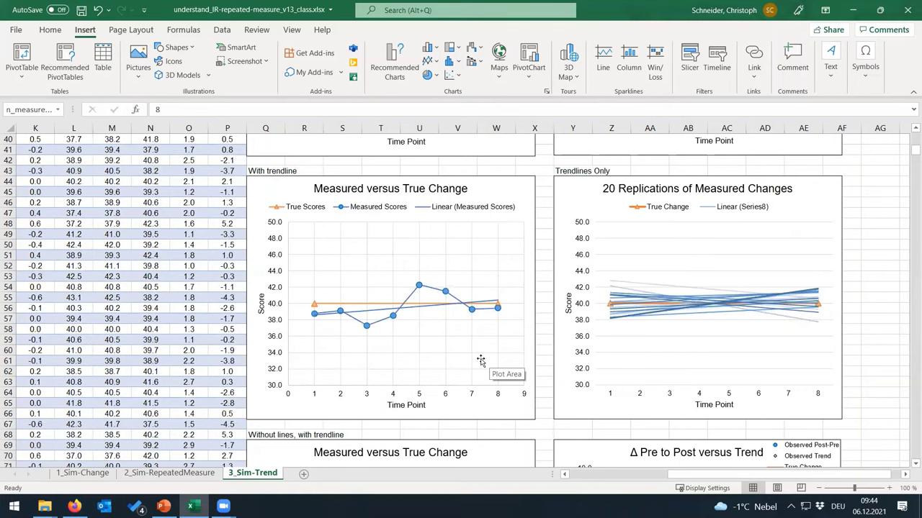
{"action": "key", "text": "F9"}
{"action": "key", "text": "F9"}
{"action": "key", "text": "F9"}
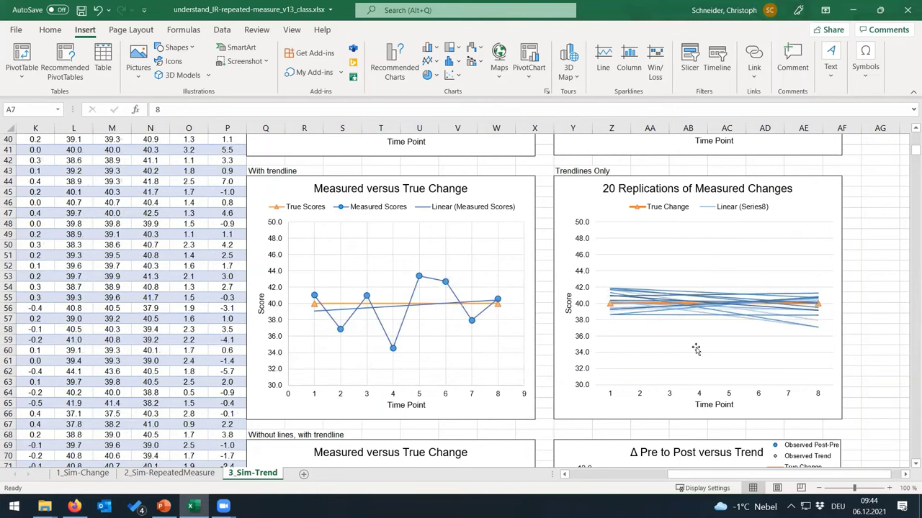
Recalculate the simulation a few more times to compare the 20 replications in the "Trendlines Only" chart.
{"action": "key", "text": "F9"}
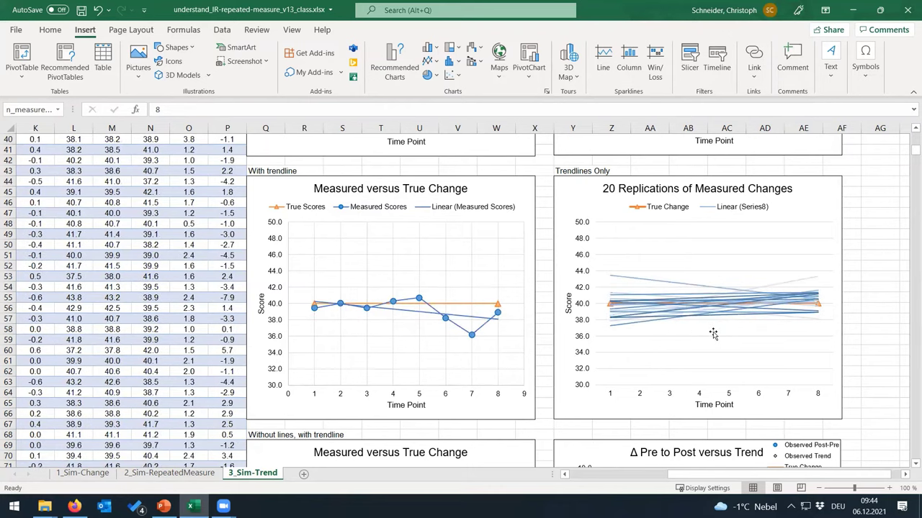
{"action": "key", "text": "F9"}
{"action": "key", "text": "F9"}
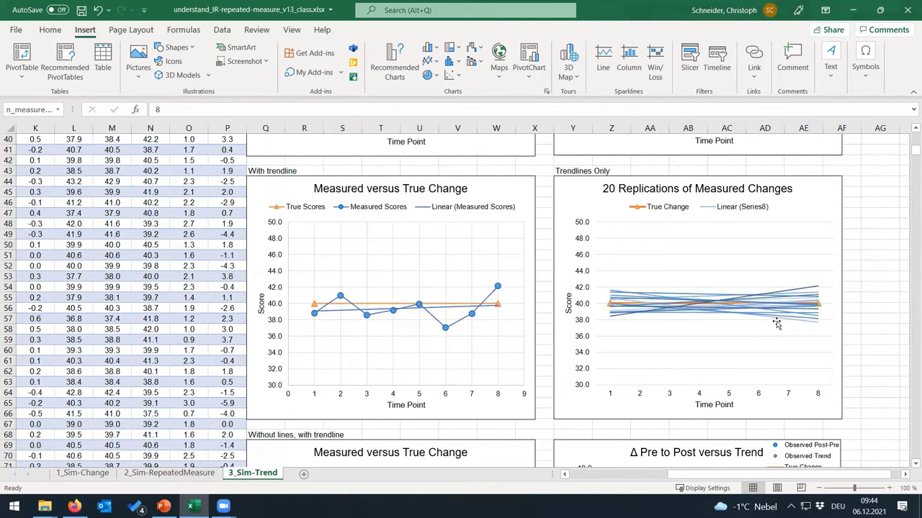
Recalculate the eight-measurement simulation repeatedly while comparing the slopes of the 20 fitted lines in the "Trendlines Only" chart.
{"action": "key", "text": "F9"}
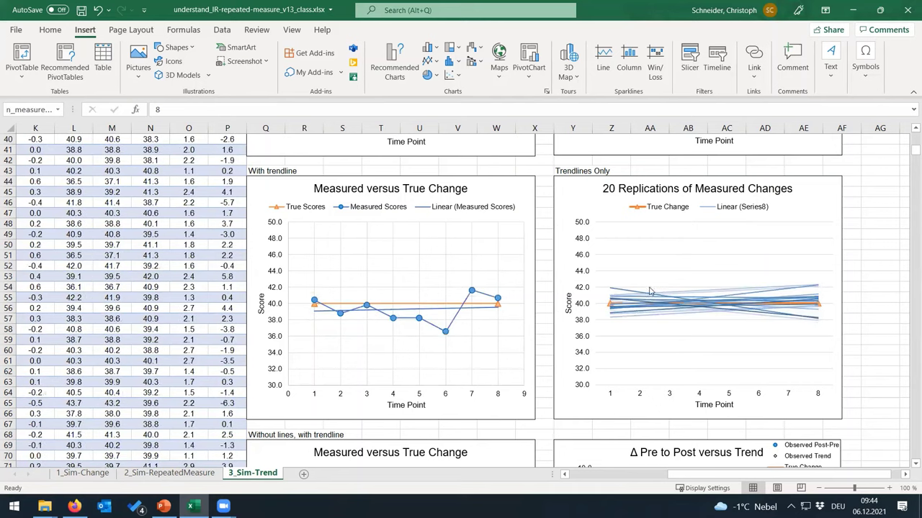
{"action": "key", "text": "F9"}
{"action": "key", "text": "F9"}
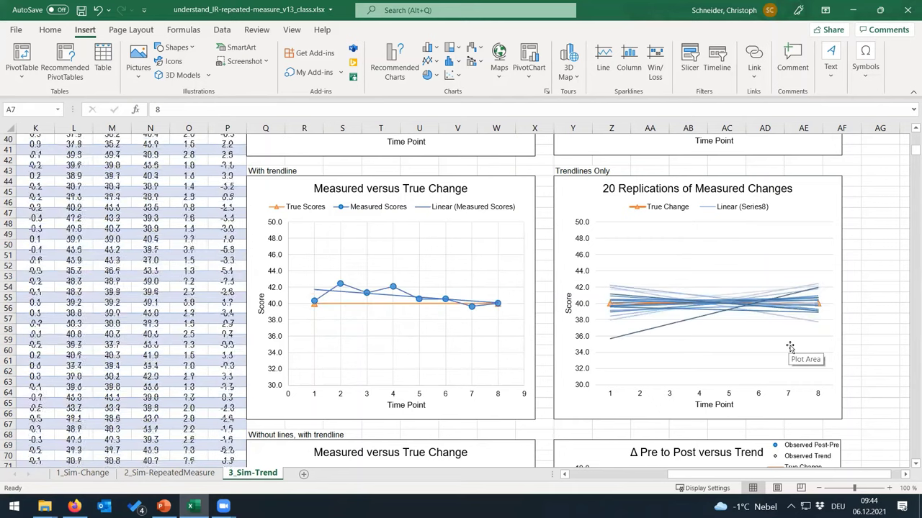
{"action": "key", "text": "F9"}
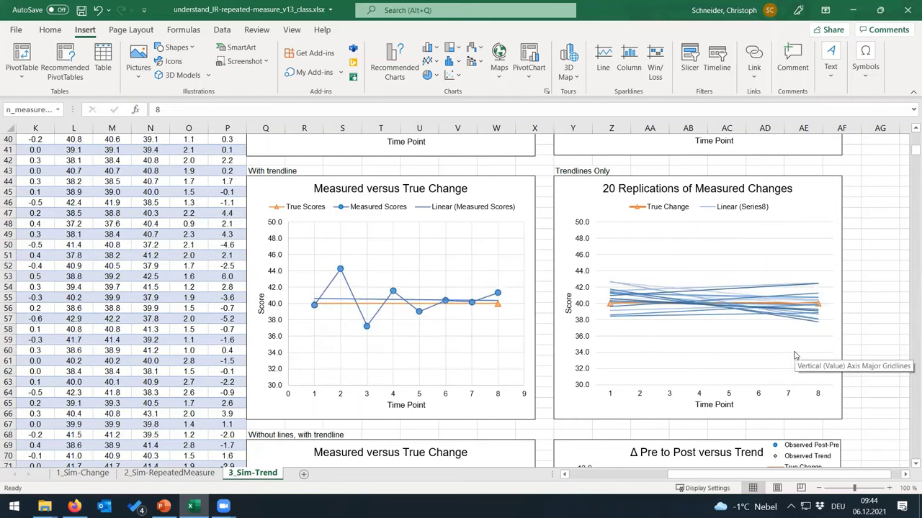
{"action": "key", "text": "F9"}
{"action": "key", "text": "F9"}
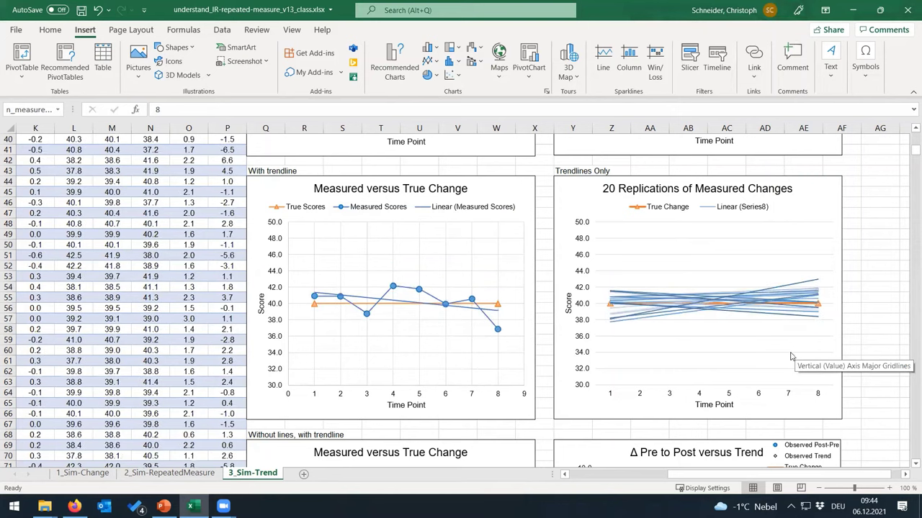
{"action": "key", "text": "F9"}
{"action": "key", "text": "F9"}
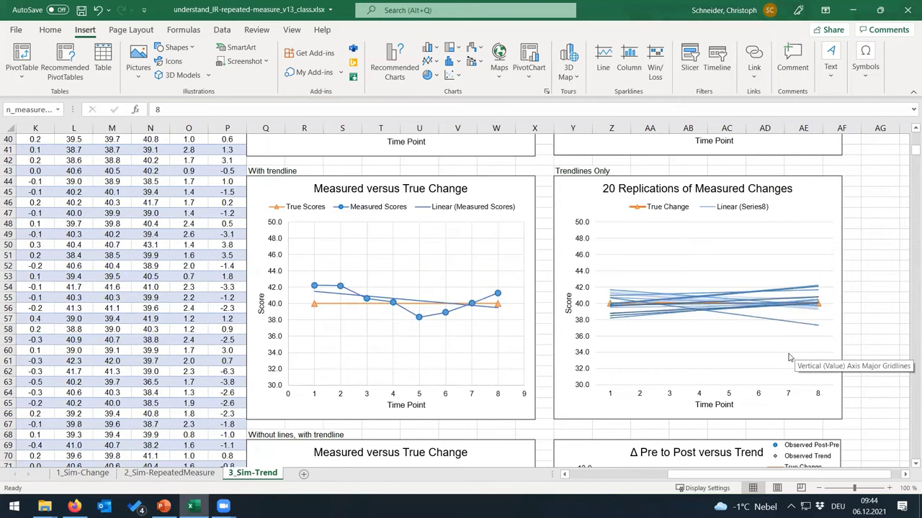
{"action": "key", "text": "F9"}
{"action": "key", "text": "F9"}
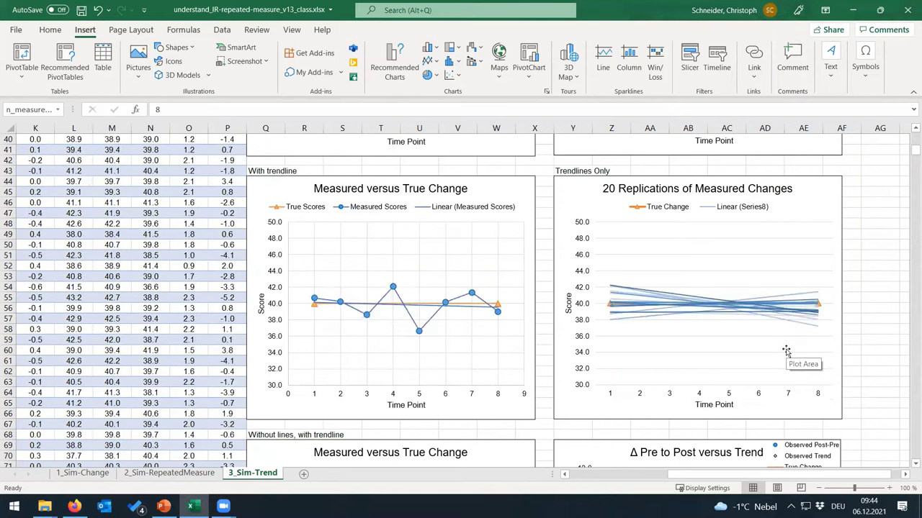
{"action": "key", "text": "F9"}
{"action": "key", "text": "F9"}
{"action": "key", "text": "F9"}
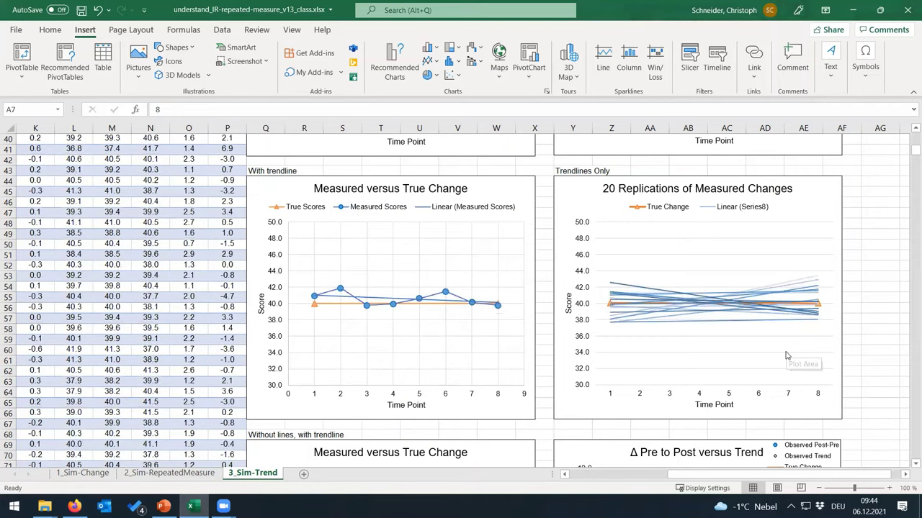
{"action": "key", "text": "F9"}
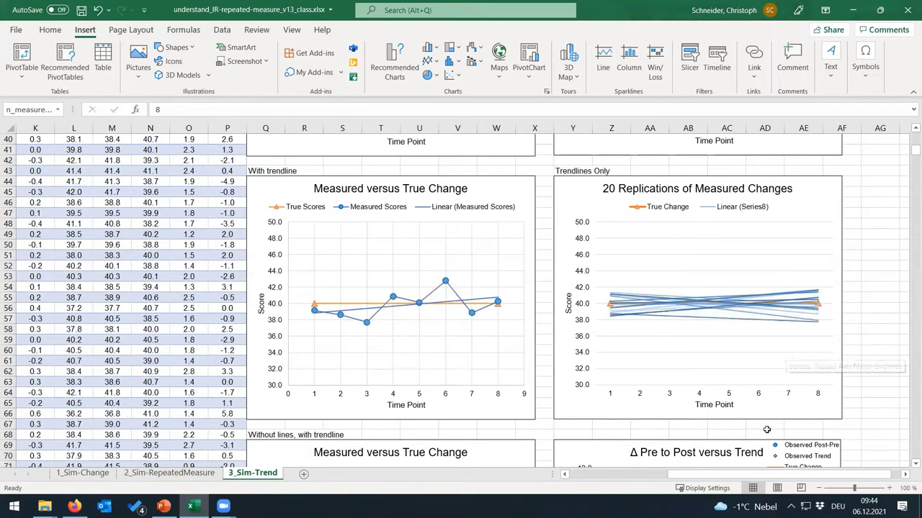
Delete the Measurement 4 to Measurement 7 columns (E to H) from the 3_Sim-Trend sheet.
{"action": "scroll", "coordinate": [461, 375], "scroll_direction": "left", "scroll_amount": 4}
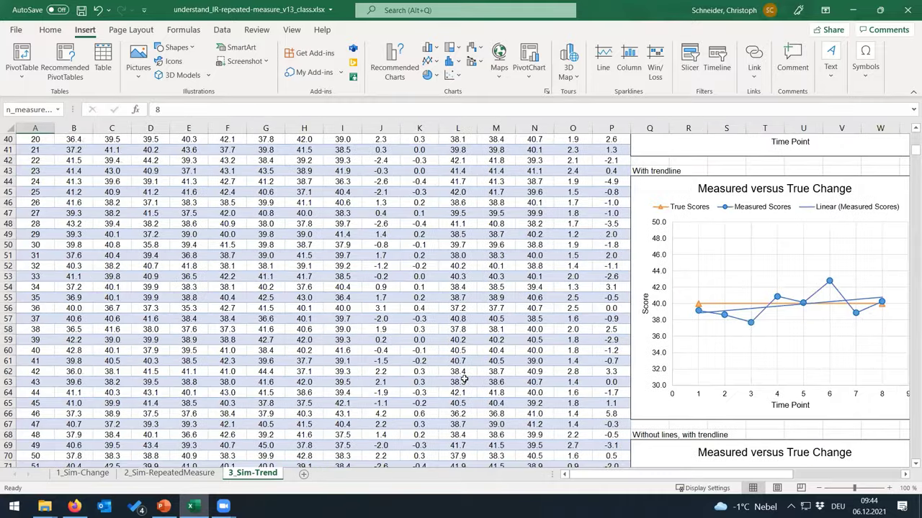
{"action": "scroll", "coordinate": [409, 388], "scroll_direction": "up", "scroll_amount": 13}
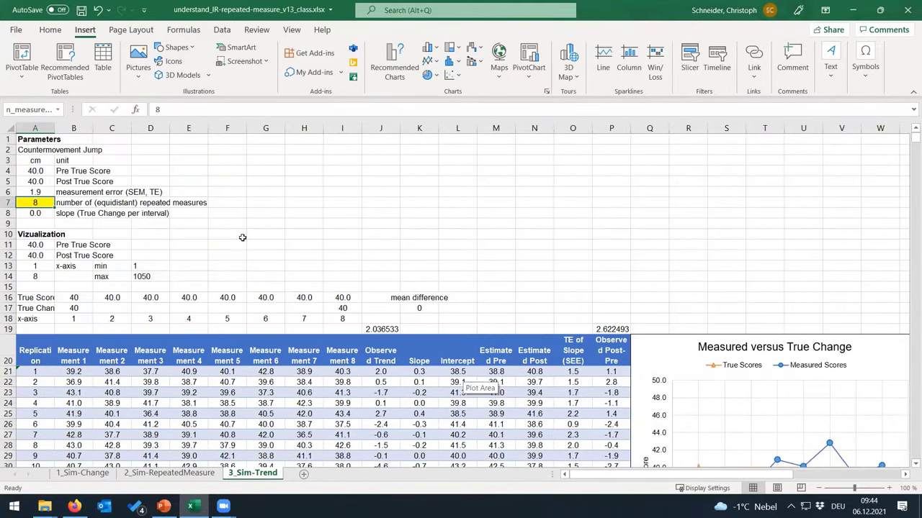
{"action": "left_click_drag", "start_coordinate": [189, 127], "coordinate": [310, 126]}
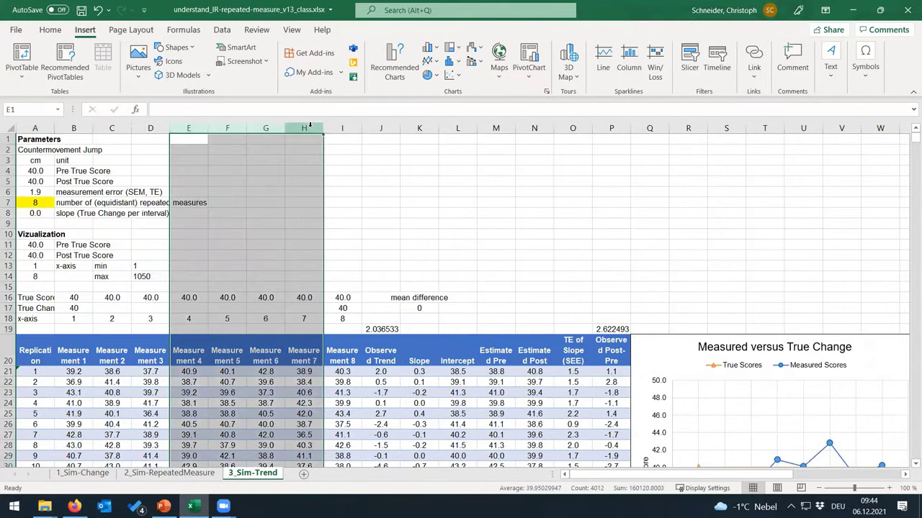
{"action": "right_click", "coordinate": [310, 126]}
{"action": "left_click", "coordinate": [359, 247]}
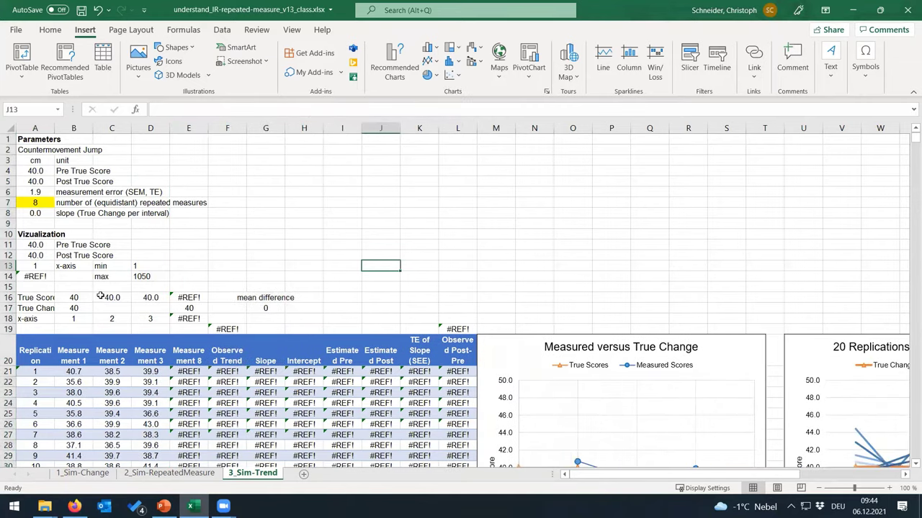
Repair the broken references by filling the True Score and x-axis formulas in rows 16 and 18 from column D into column E.
{"action": "left_click", "coordinate": [101, 296]}
{"action": "left_click_drag", "start_coordinate": [132, 302], "coordinate": [206, 322]}
{"action": "left_click", "coordinate": [161, 321]}
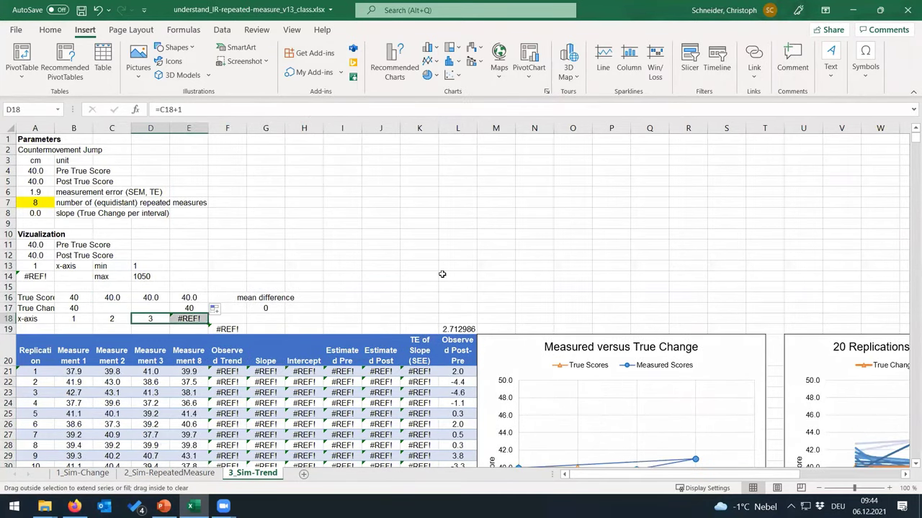
{"action": "left_click", "coordinate": [457, 276]}
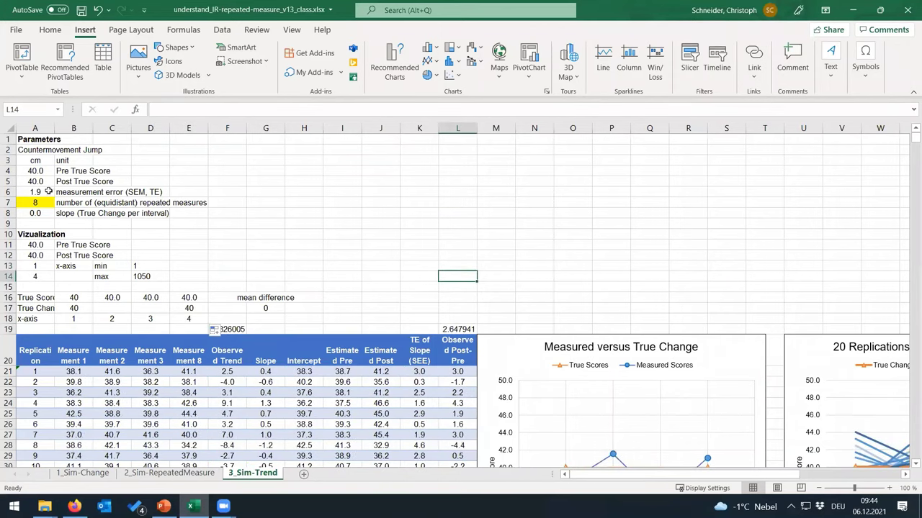
Set the number of equidistant repeated measures in the parameters to 4.
{"action": "left_click", "coordinate": [44, 202]}
{"action": "type", "text": "4"}
{"action": "key", "text": "Return"}
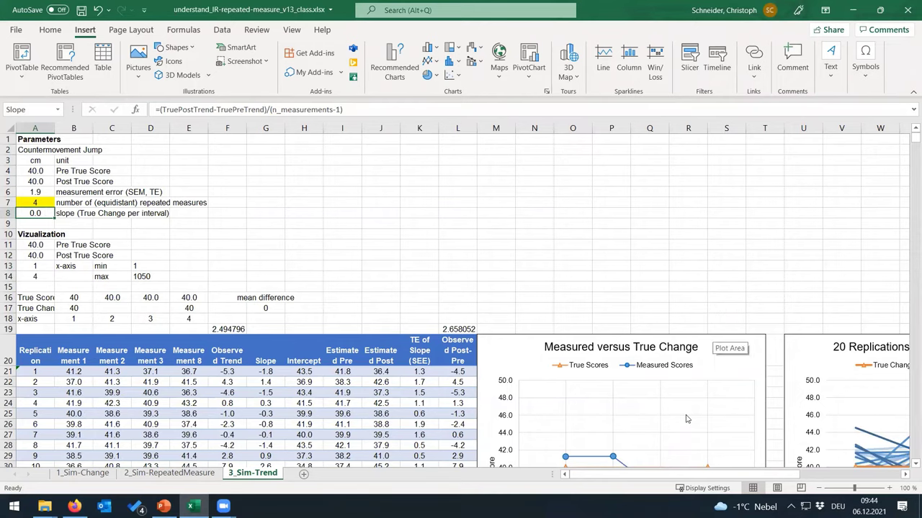
Recalculate the four-measurement simulation repeatedly while comparing the fitted lines in the "With trendline" and "Trendlines Only" charts.
{"action": "scroll", "coordinate": [686, 418], "scroll_direction": "right", "scroll_amount": 5}
{"action": "scroll", "coordinate": [747, 418], "scroll_direction": "down", "scroll_amount": 13}
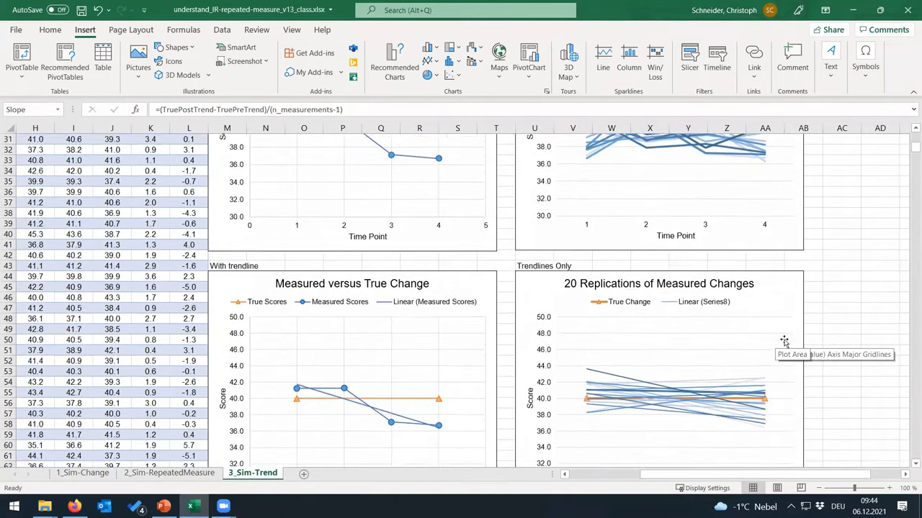
{"action": "key", "text": "F9"}
{"action": "key", "text": "F9"}
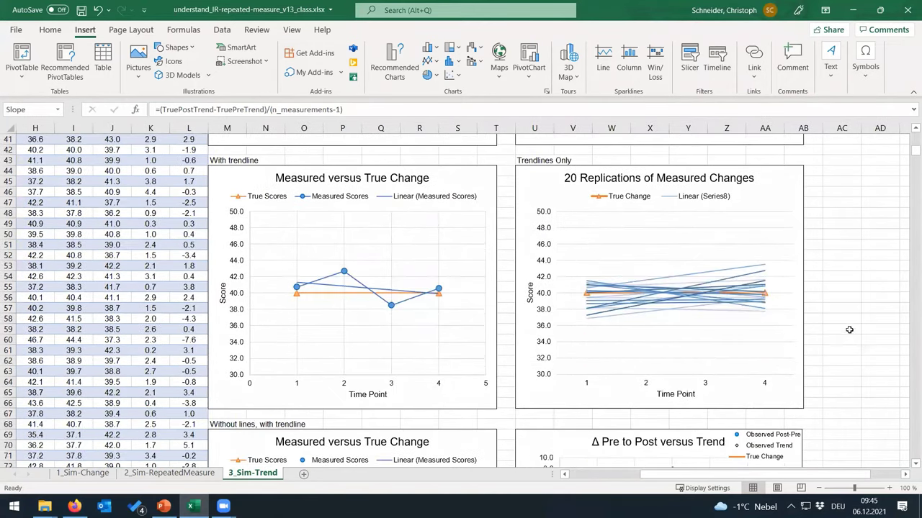
{"action": "key", "text": "F9"}
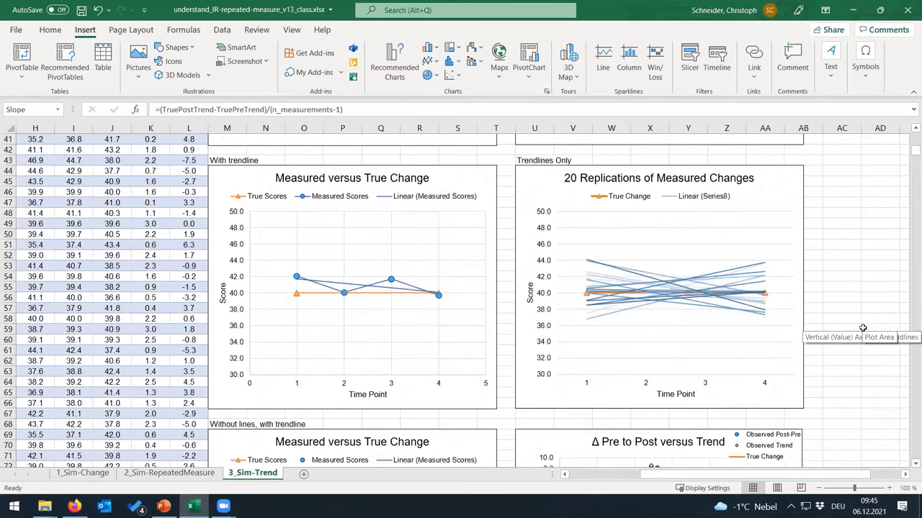
{"action": "key", "text": "F9"}
{"action": "key", "text": "F9"}
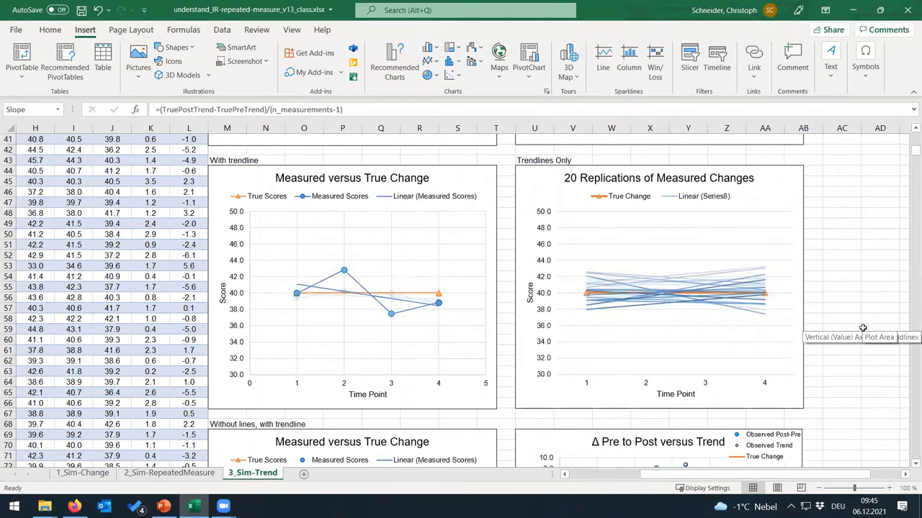
{"action": "key", "text": "F9"}
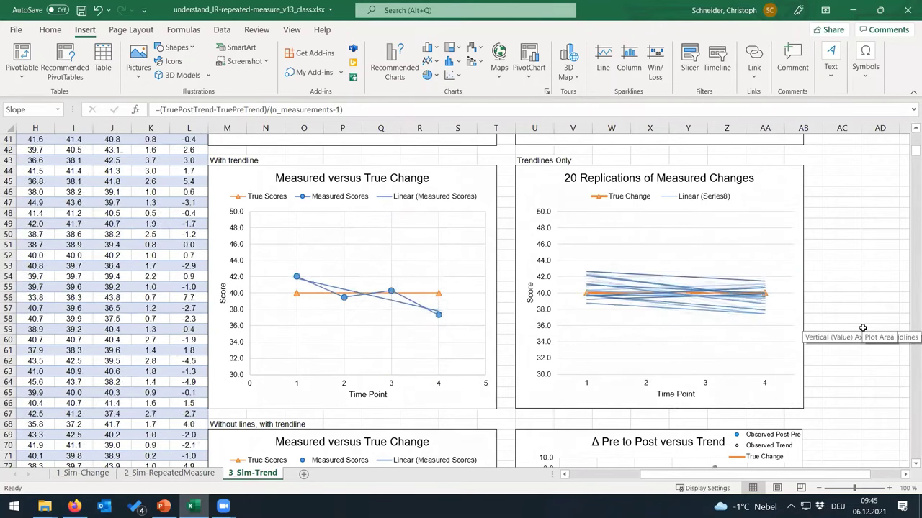
{"action": "key", "text": "F9"}
{"action": "key", "text": "F9"}
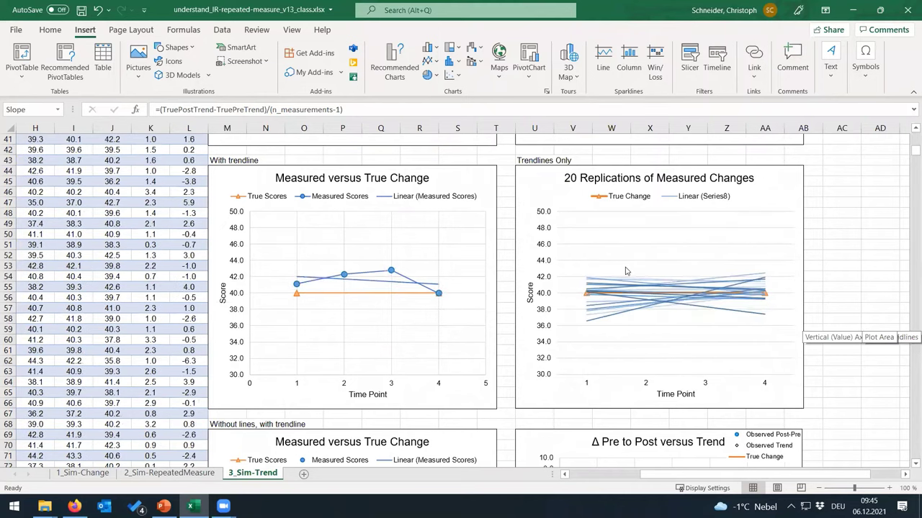
{"action": "key", "text": "F9"}
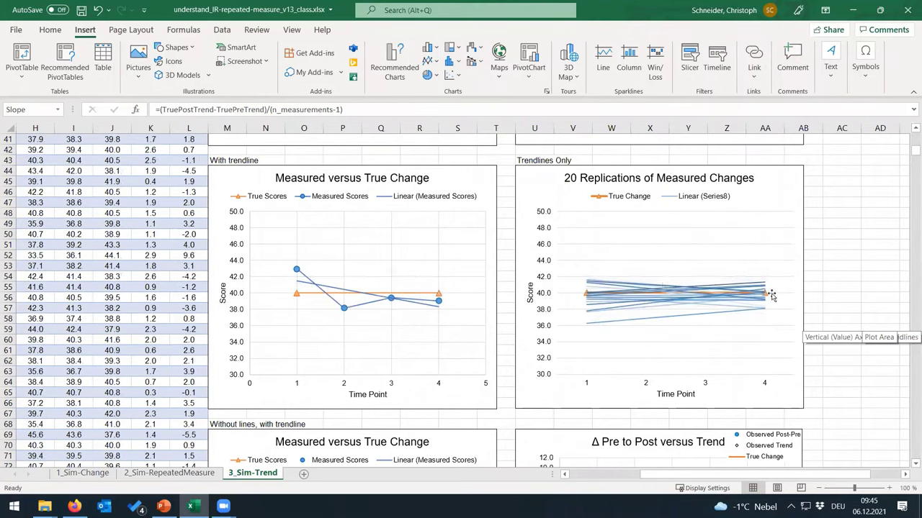
{"action": "key", "text": "F9"}
{"action": "key", "text": "F9"}
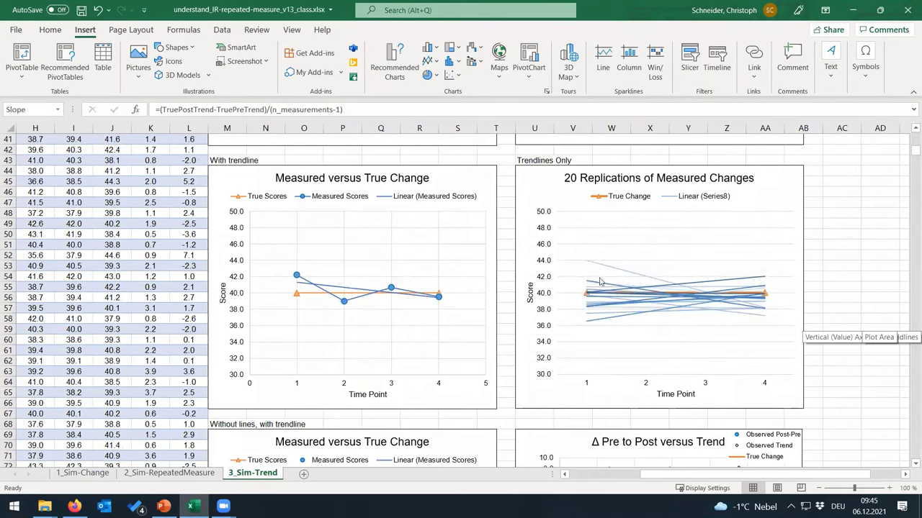
{"action": "key", "text": "F9"}
{"action": "key", "text": "F9"}
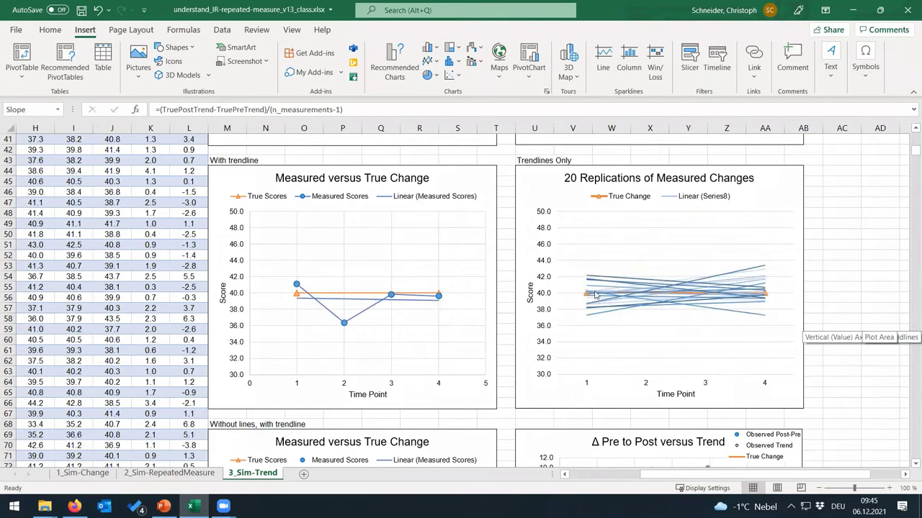
{"action": "key", "text": "F9"}
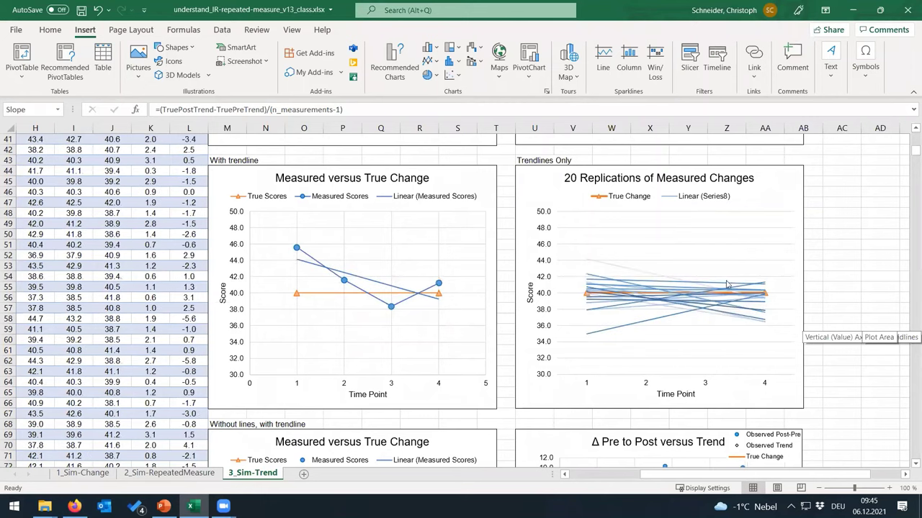
{"action": "key", "text": "F9"}
{"action": "key", "text": "F9"}
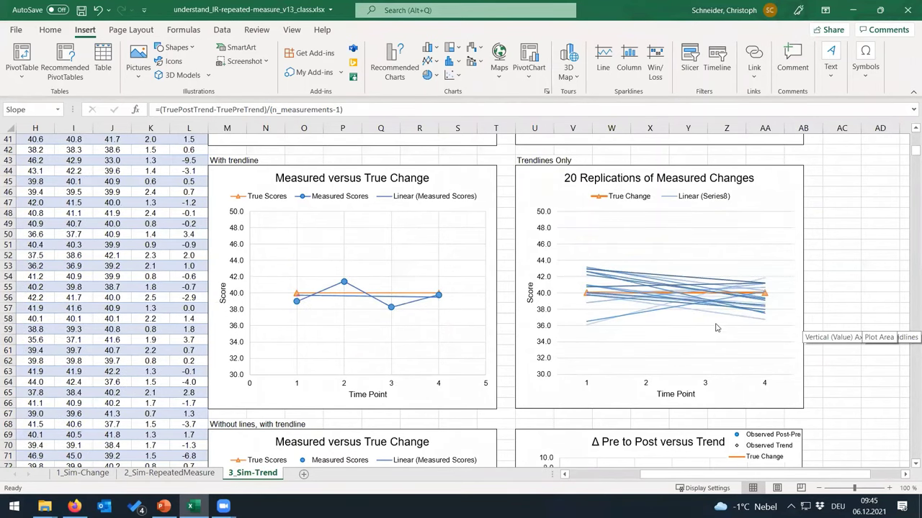
{"action": "key", "text": "F9"}
{"action": "key", "text": "F9"}
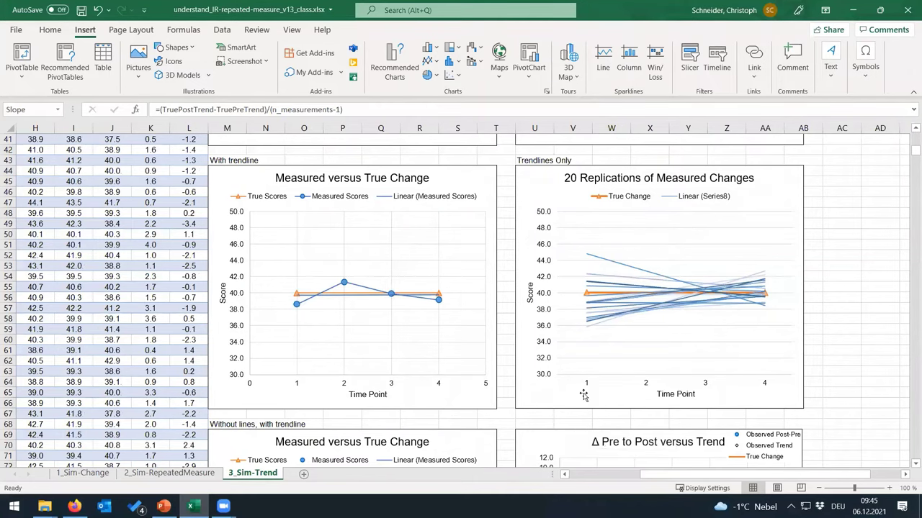
View the Δ Pre to Post versus Trend chart to compare the observed post-pre differences with the observed trends.
{"action": "scroll", "coordinate": [587, 395], "scroll_direction": "down", "scroll_amount": 4}
{"action": "scroll", "coordinate": [693, 431], "scroll_direction": "down", "scroll_amount": 1}
{"action": "scroll", "coordinate": [693, 431], "scroll_direction": "down", "scroll_amount": 3}
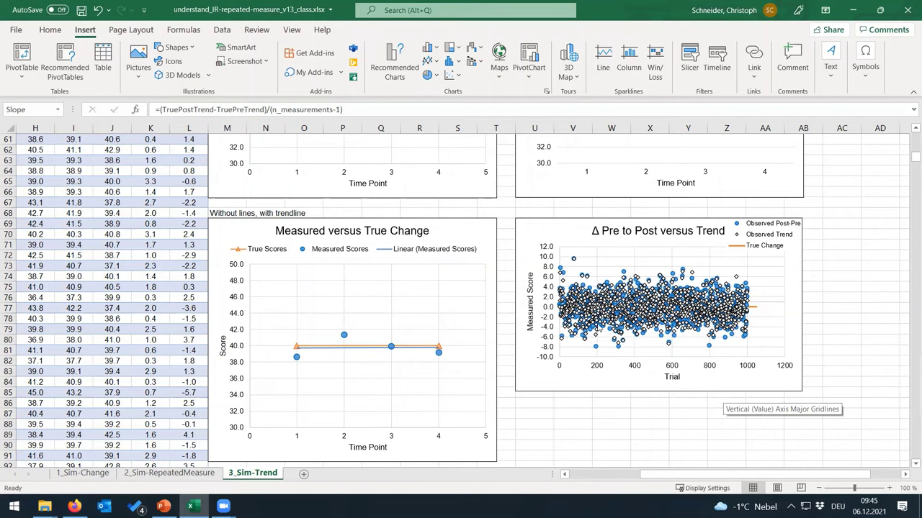
Set the Post True Score in the parameters to 36.9 cm.
{"action": "scroll", "coordinate": [454, 394], "scroll_direction": "up", "scroll_amount": 20}
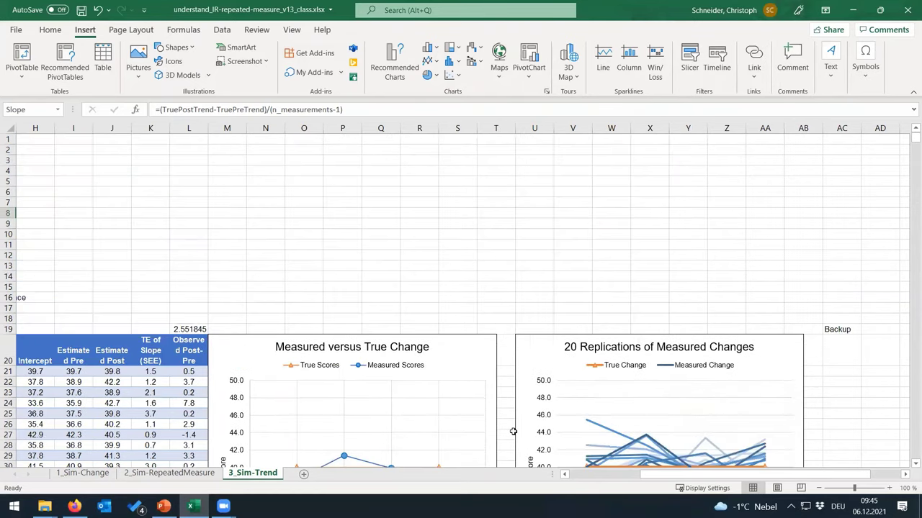
{"action": "scroll", "coordinate": [510, 428], "scroll_direction": "left", "scroll_amount": 5}
{"action": "left_click", "coordinate": [42, 181]}
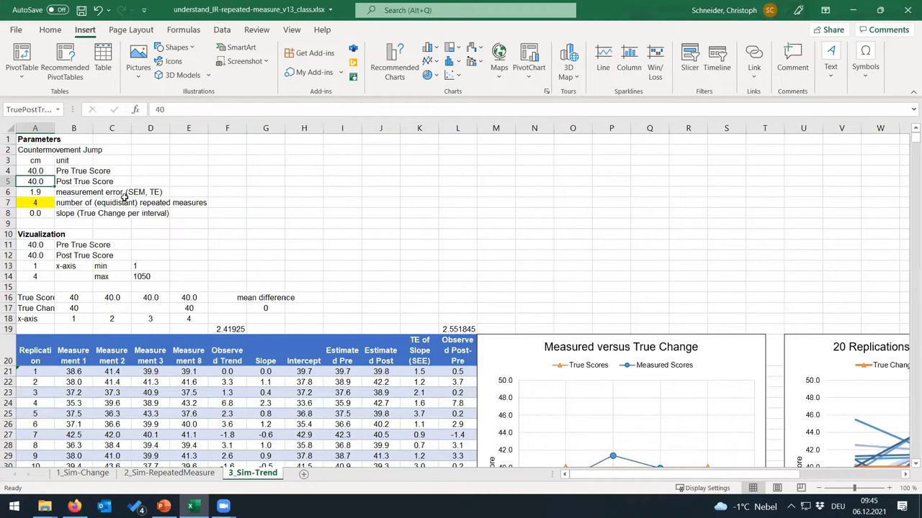
{"action": "type", "text": "36."}
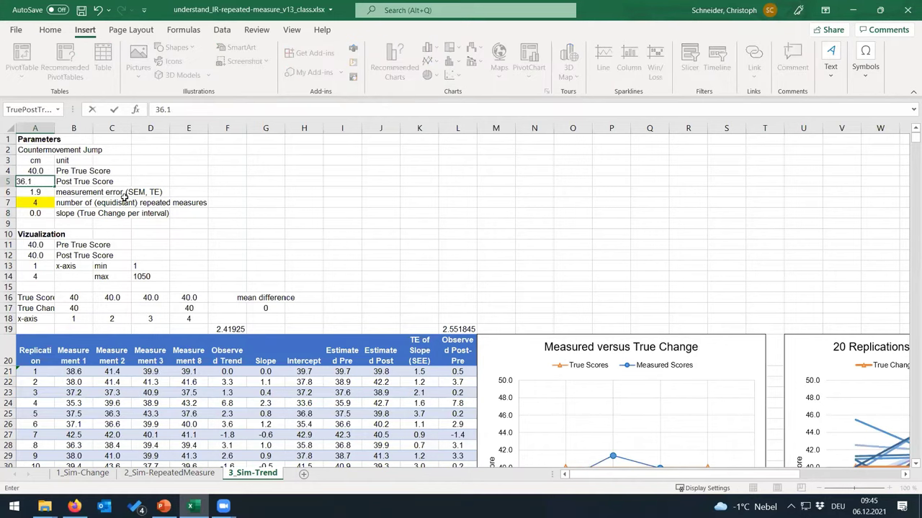
{"action": "type", "text": "9"}
{"action": "key", "text": "Return"}
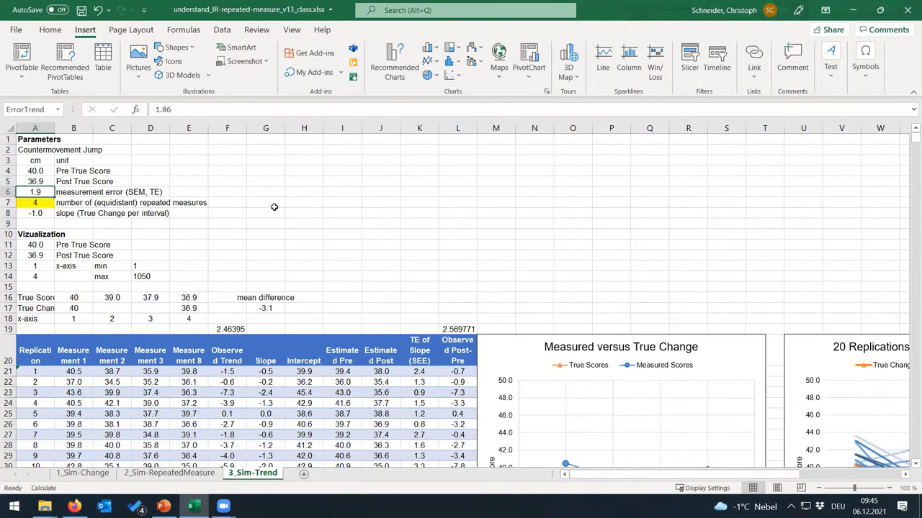
Examine the declining true score against the measured scores in the upper Measured versus True Change and 20 Replications charts.
{"action": "scroll", "coordinate": [269, 232], "scroll_direction": "down", "scroll_amount": 3}
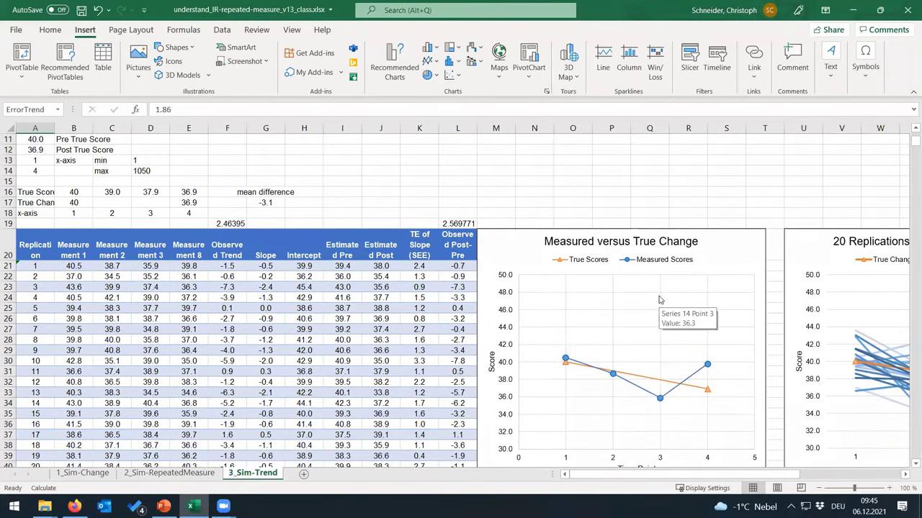
{"action": "scroll", "coordinate": [658, 299], "scroll_direction": "down", "scroll_amount": 3}
{"action": "left_click_drag", "start_coordinate": [785, 474], "coordinate": [814, 447]}
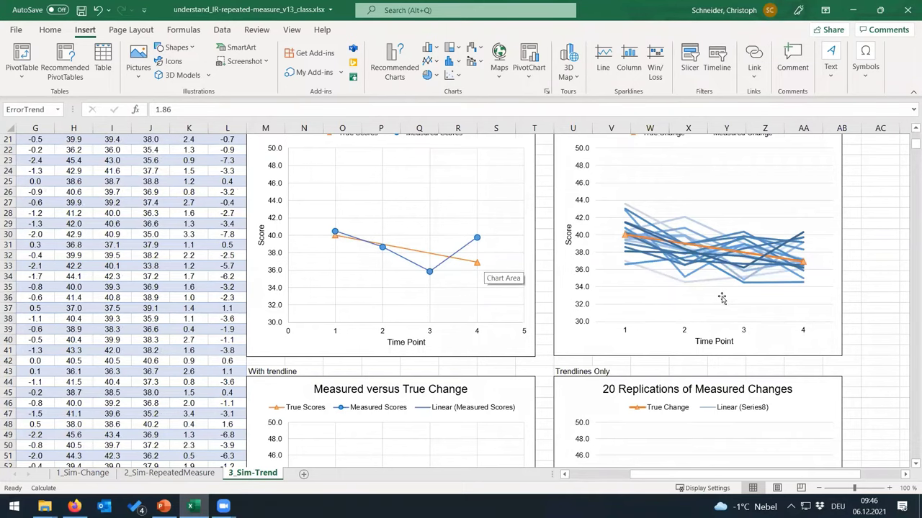
{"action": "scroll", "coordinate": [721, 298], "scroll_direction": "up", "scroll_amount": 3}
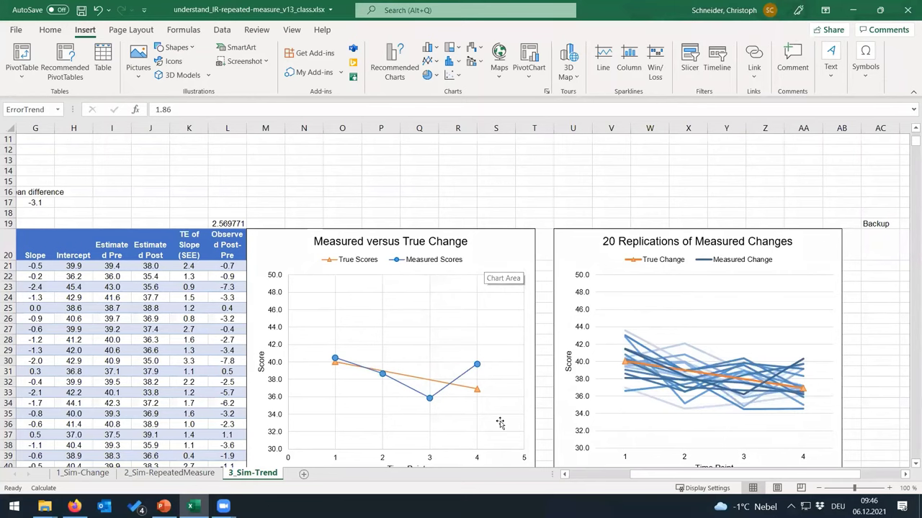
Recalculate the declining-score simulation repeatedly while comparing measured and true change in the upper Measured versus True Change and 20 Replications charts.
{"action": "key", "text": "F9"}
{"action": "key", "text": "F9"}
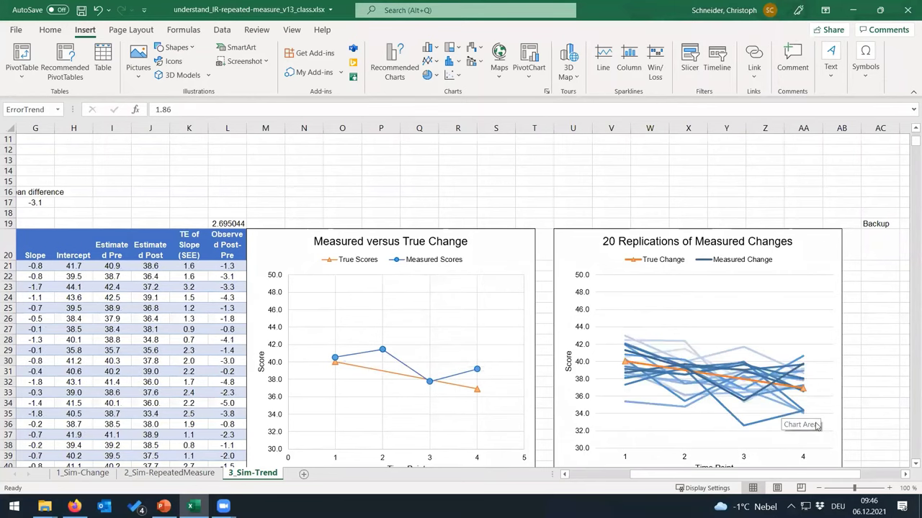
{"action": "scroll", "coordinate": [907, 472], "scroll_direction": "down", "scroll_amount": 1}
{"action": "key", "text": "F9"}
{"action": "key", "text": "F9"}
{"action": "key", "text": "F9"}
{"action": "key", "text": "F9"}
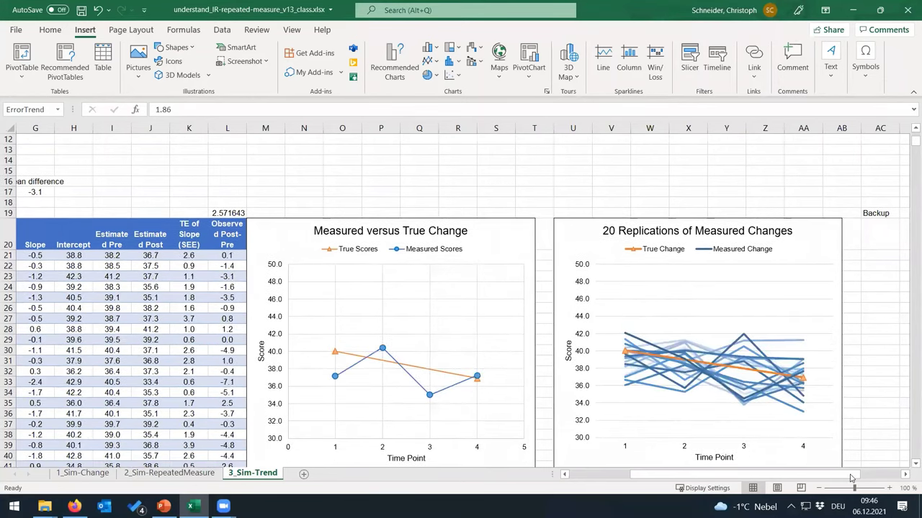
{"action": "key", "text": "F9"}
{"action": "key", "text": "F9"}
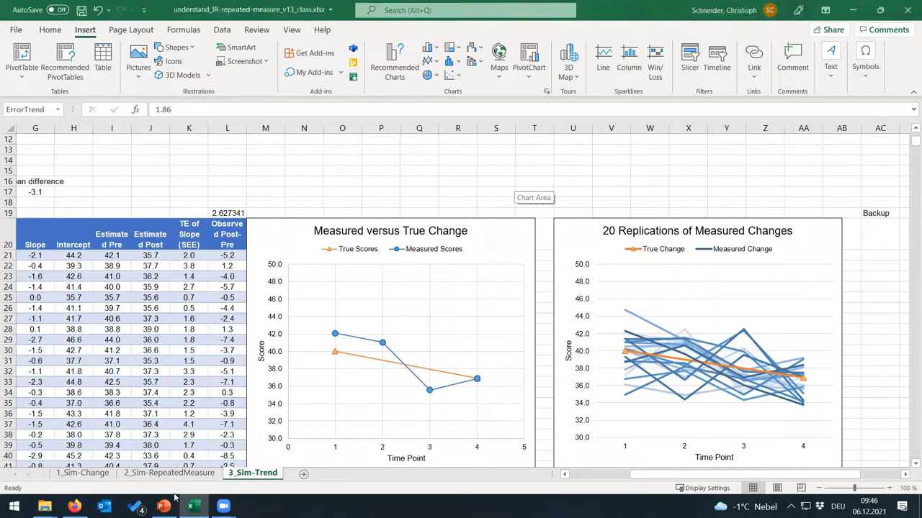
{"action": "key", "text": "F9"}
{"action": "key", "text": "F9"}
{"action": "key", "text": "F9"}
{"action": "key", "text": "F9"}
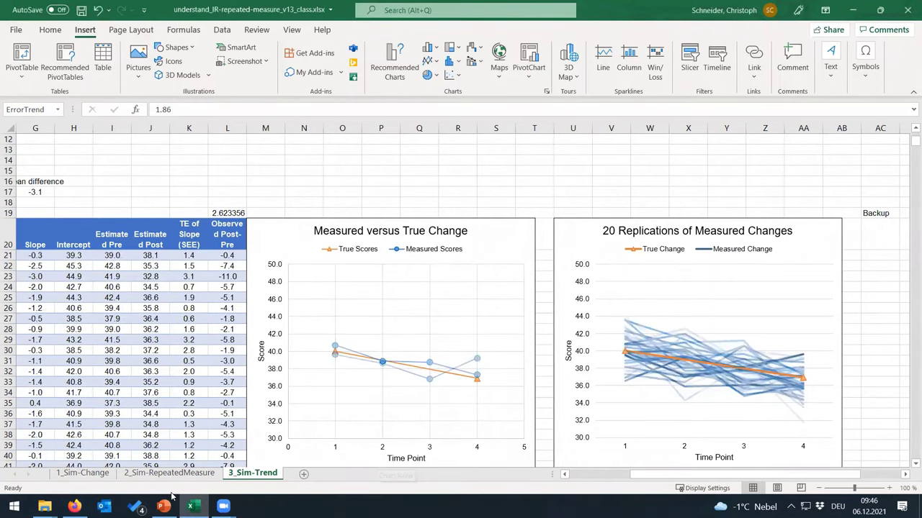
Recalculate repeatedly with the declining true score while comparing the fitted lines in the "With trendline" and "Trendlines Only" charts.
{"action": "scroll", "coordinate": [613, 202], "scroll_direction": "down", "scroll_amount": 10}
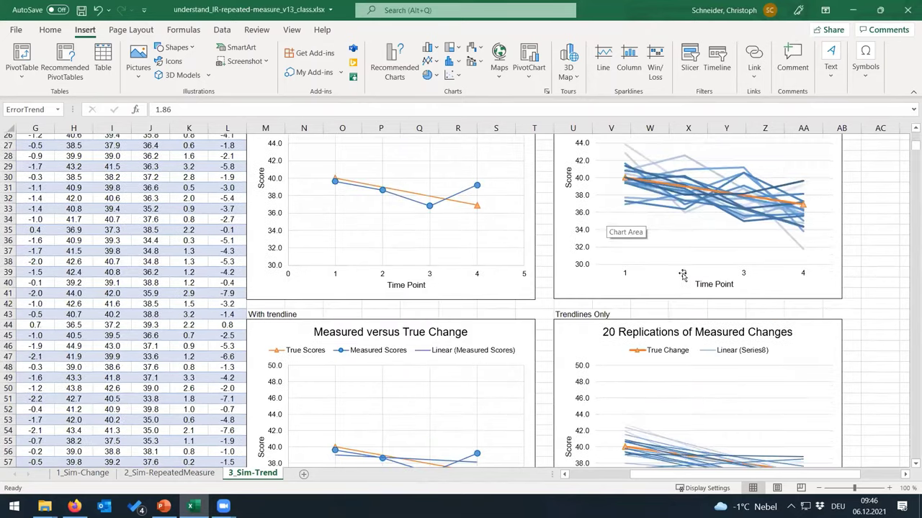
{"action": "left_click", "coordinate": [871, 330]}
{"action": "key", "text": "F9"}
{"action": "key", "text": "F9"}
{"action": "key", "text": "F9"}
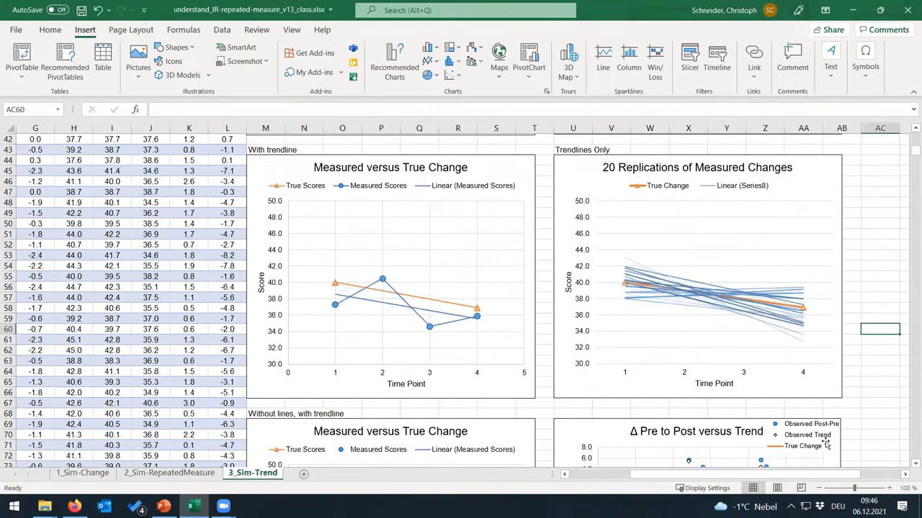
{"action": "key", "text": "F9"}
{"action": "key", "text": "F9"}
{"action": "key", "text": "F9"}
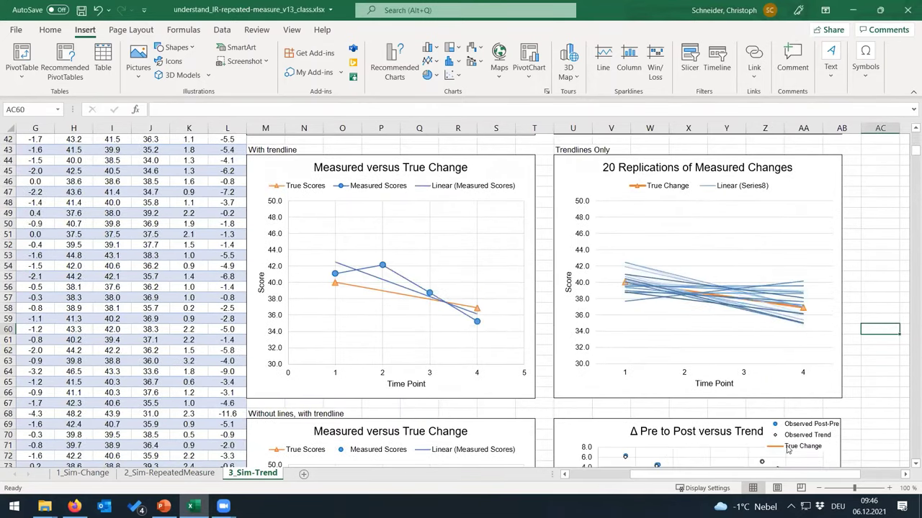
{"action": "key", "text": "F9"}
{"action": "key", "text": "F9"}
{"action": "key", "text": "F9"}
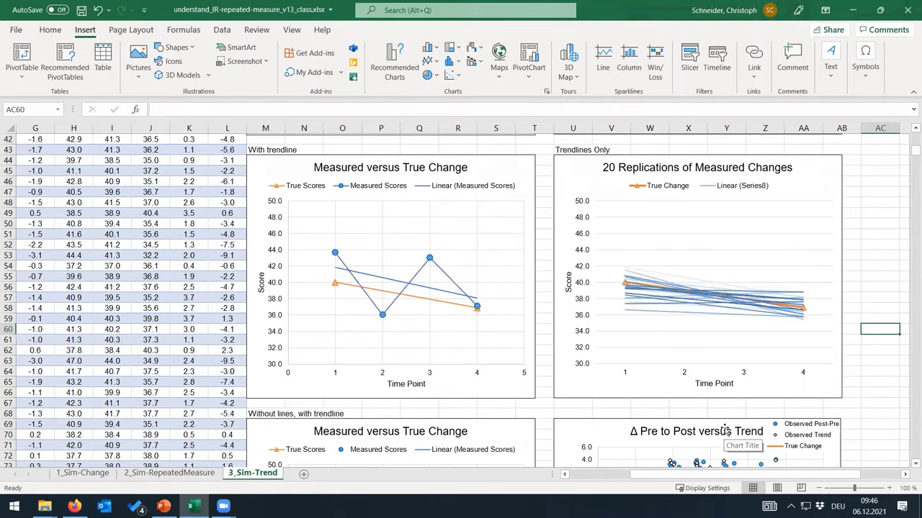
{"action": "key", "text": "F9"}
{"action": "key", "text": "F9"}
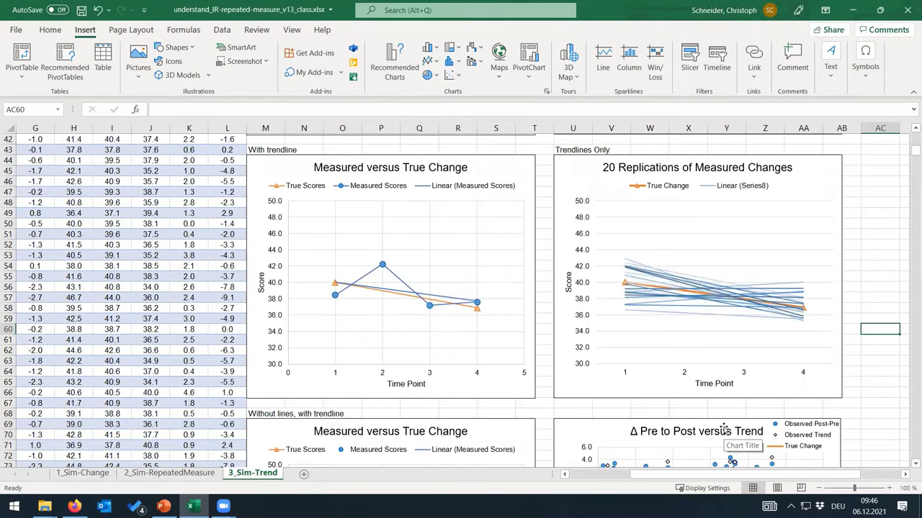
{"action": "key", "text": "F9"}
{"action": "key", "text": "F9"}
{"action": "key", "text": "F9"}
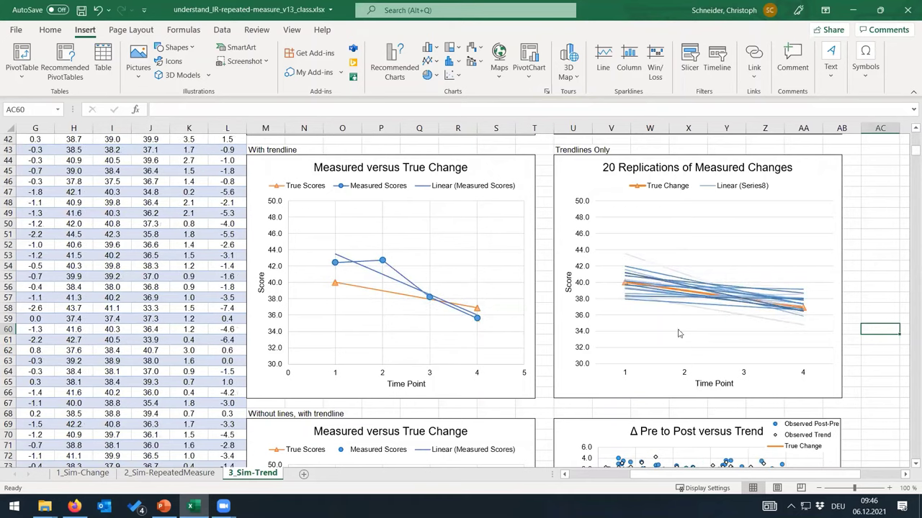
{"action": "key", "text": "F9"}
{"action": "key", "text": "F9"}
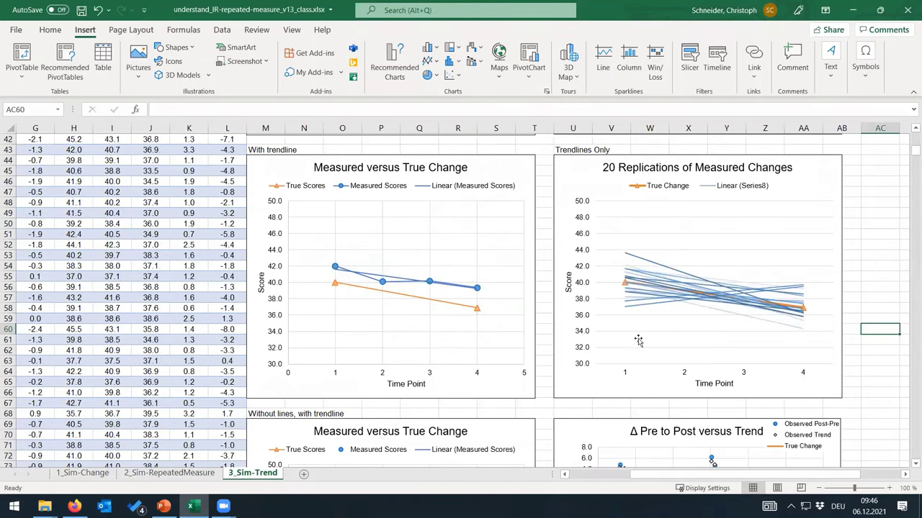
{"action": "key", "text": "F9"}
{"action": "key", "text": "F9"}
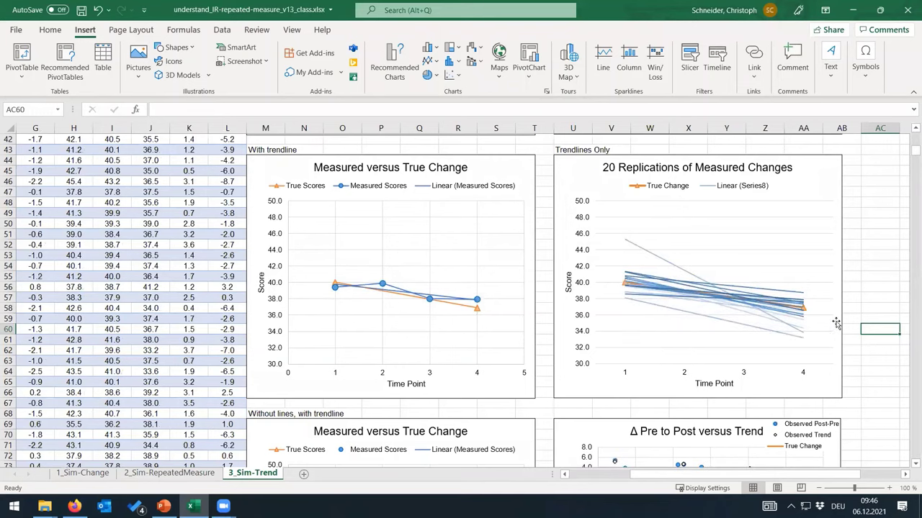
{"action": "key", "text": "F9"}
{"action": "key", "text": "F9"}
{"action": "key", "text": "F9"}
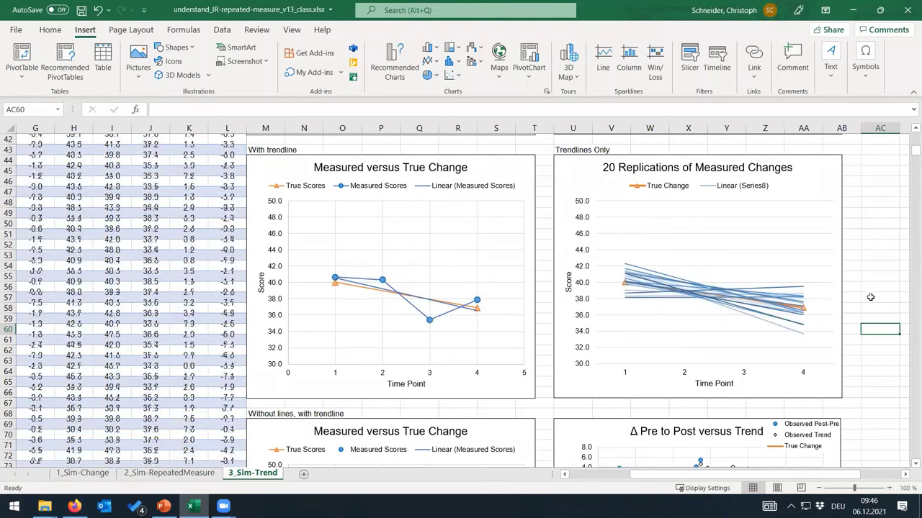
Insert five blank columns between the Measurement 3 and Measurement 8 columns.
{"action": "scroll", "coordinate": [782, 452], "scroll_direction": "left", "scroll_amount": 3}
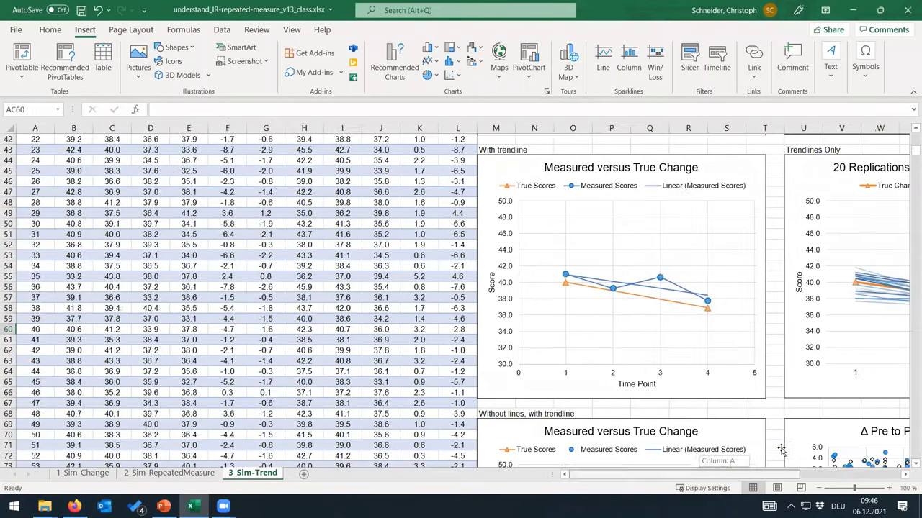
{"action": "scroll", "coordinate": [442, 380], "scroll_direction": "up", "scroll_amount": 14}
{"action": "scroll", "coordinate": [247, 159], "scroll_direction": "down", "scroll_amount": 3}
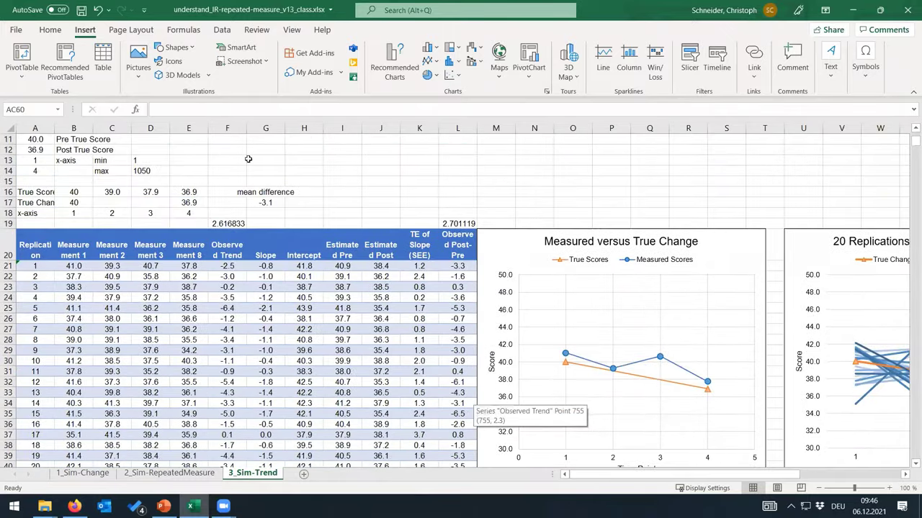
{"action": "right_click", "coordinate": [192, 130]}
{"action": "left_click", "coordinate": [225, 230]}
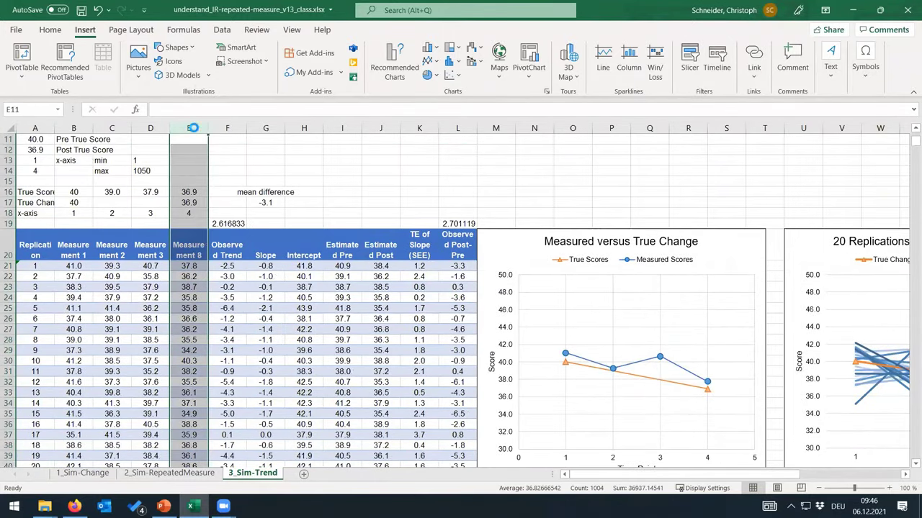
{"action": "key", "text": "F4"}
{"action": "right_click", "coordinate": [193, 129]}
{"action": "left_click", "coordinate": [225, 230]}
{"action": "right_click", "coordinate": [191, 130]}
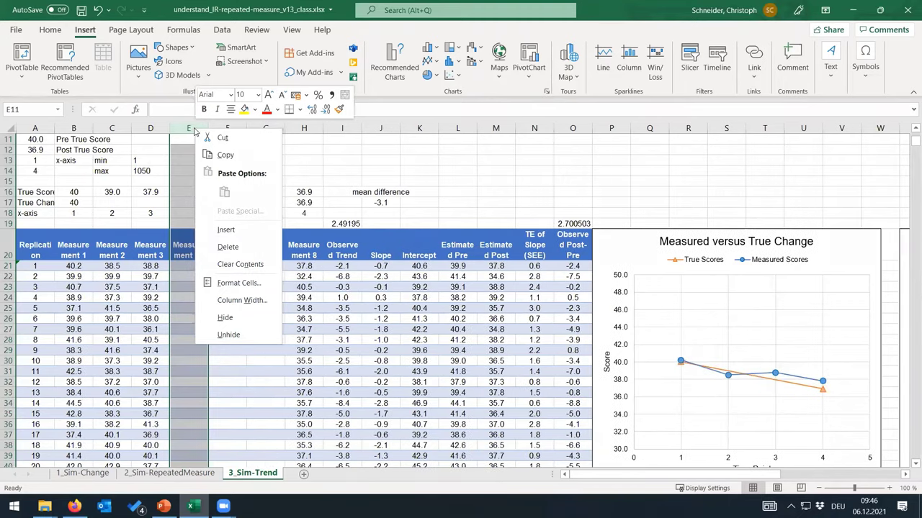
{"action": "left_click", "coordinate": [225, 229]}
{"action": "right_click", "coordinate": [192, 130]}
{"action": "left_click", "coordinate": [226, 230]}
{"action": "left_click", "coordinate": [227, 286]}
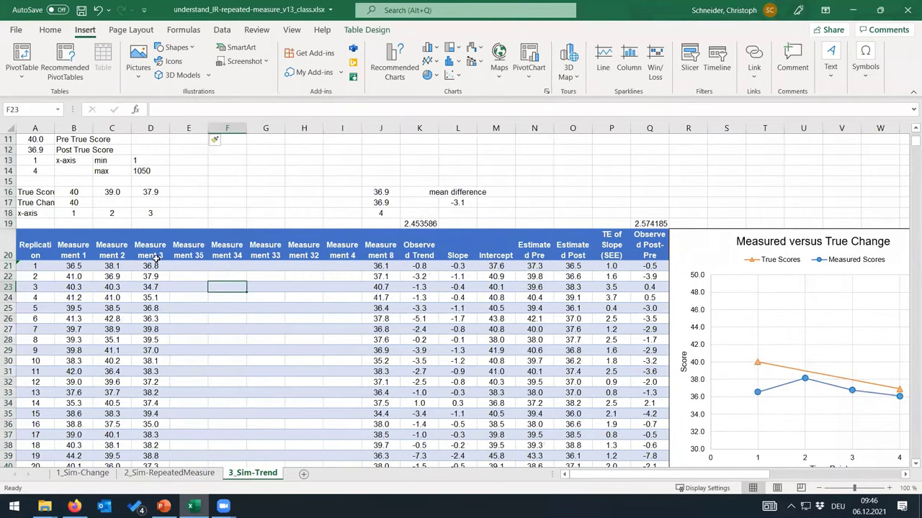
Continue the header numbering from Measurement 2 across the inserted columns and delete the surplus column after Measurement 7.
{"action": "left_click_drag", "start_coordinate": [117, 253], "coordinate": [360, 255]}
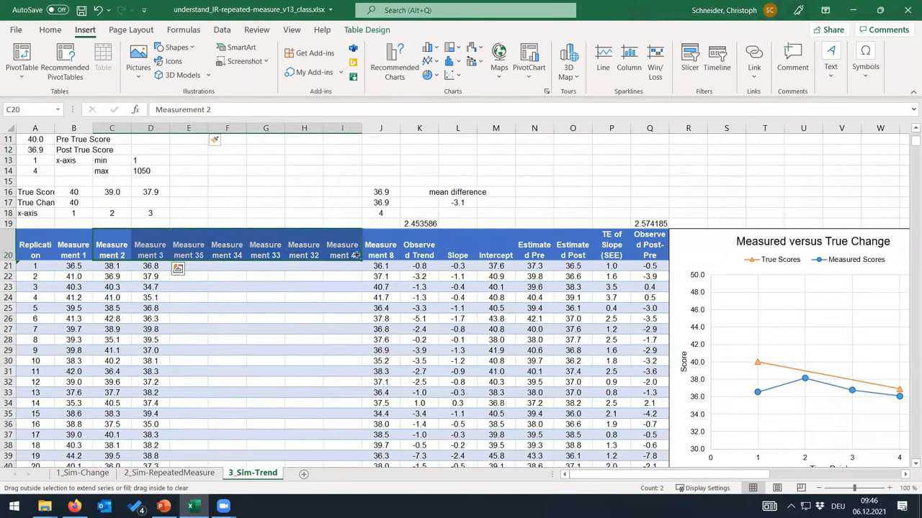
{"action": "left_click", "coordinate": [338, 193]}
{"action": "right_click", "coordinate": [346, 124]}
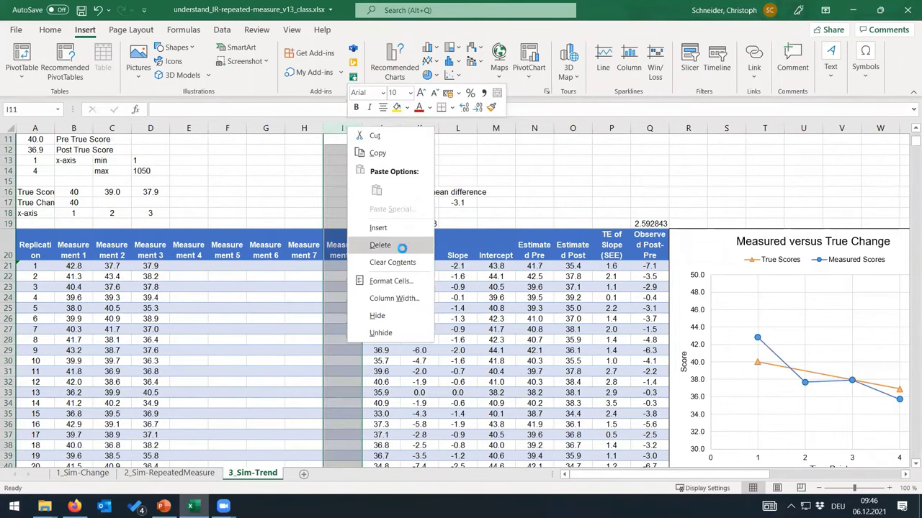
{"action": "left_click", "coordinate": [394, 244]}
{"action": "left_click", "coordinate": [378, 214]}
{"action": "left_click", "coordinate": [317, 255]}
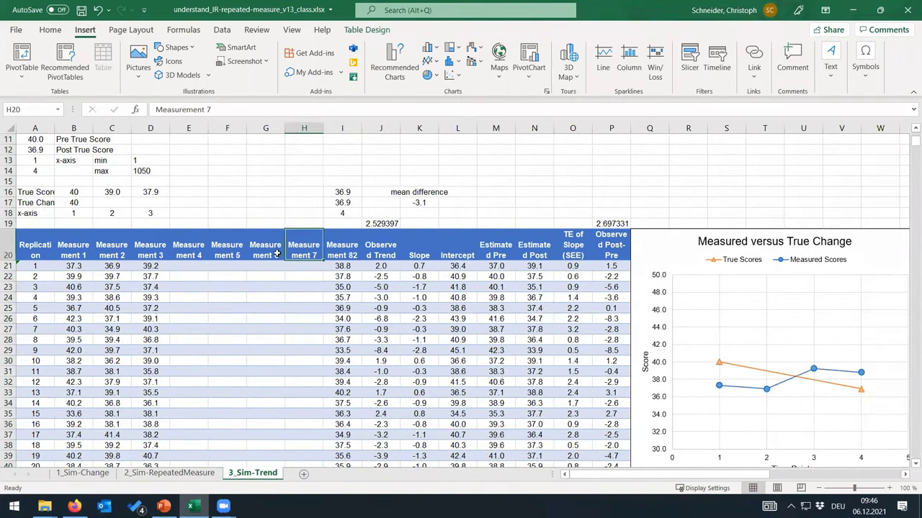
Correct the header of the last measurement column to Measurement 8.
{"action": "left_click", "coordinate": [278, 255]}
{"action": "double_click", "coordinate": [342, 250]}
{"action": "key", "text": "BackSpace"}
{"action": "key", "text": "Return"}
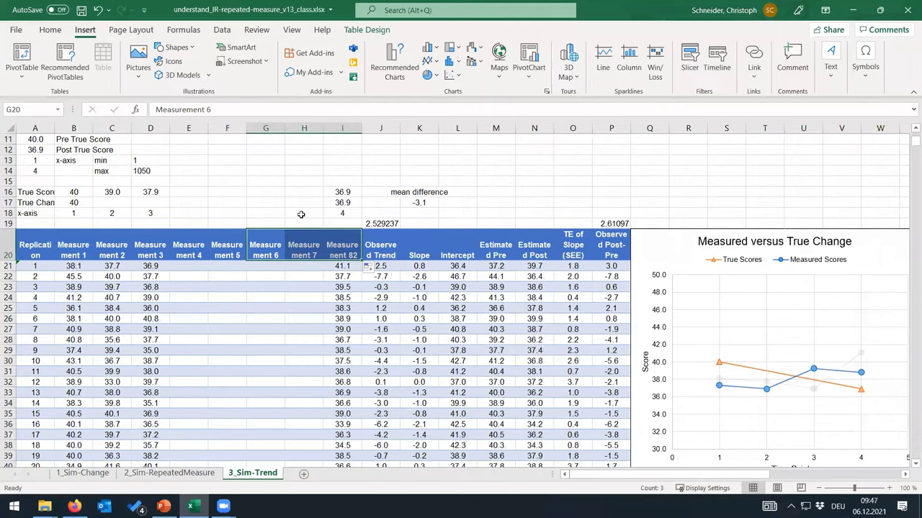
Extend the True Score and x-axis rows from Measurement 3 across the Measurement 4 to Measurement 7 columns.
{"action": "left_click_drag", "start_coordinate": [150, 193], "coordinate": [305, 214]}
{"action": "left_click", "coordinate": [264, 174]}
{"action": "scroll", "coordinate": [65, 270], "scroll_direction": "up", "scroll_amount": 3}
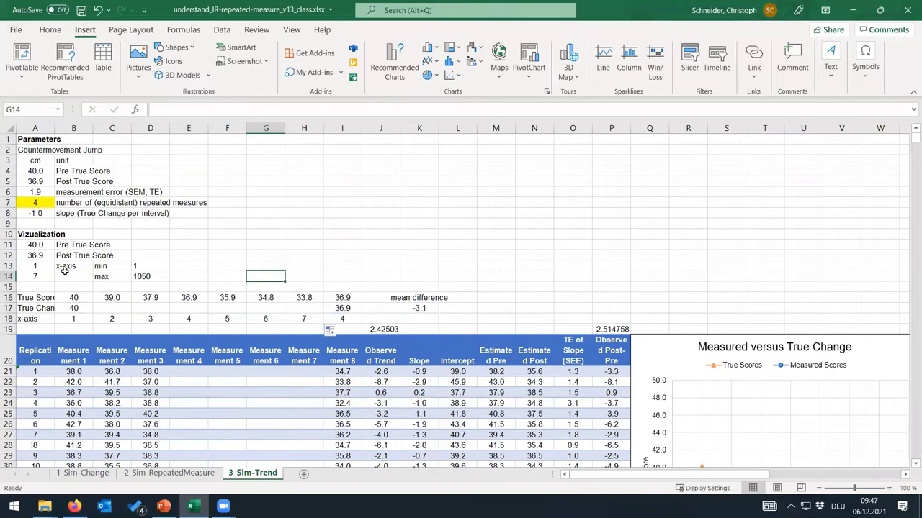
Set the number of equidistant repeated measures in the parameters to 8.
{"action": "left_click", "coordinate": [35, 203]}
{"action": "type", "text": "8"}
{"action": "key", "text": "Return"}
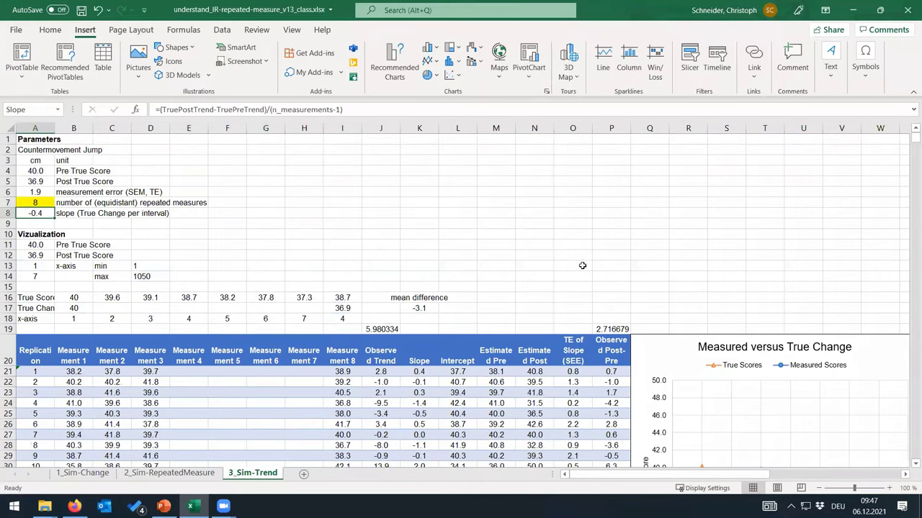
Copy the Measurement 3 random-score formula from the first replication row into the empty Measurement 4, 5, 6 and 7 columns.
{"action": "left_click", "coordinate": [157, 371]}
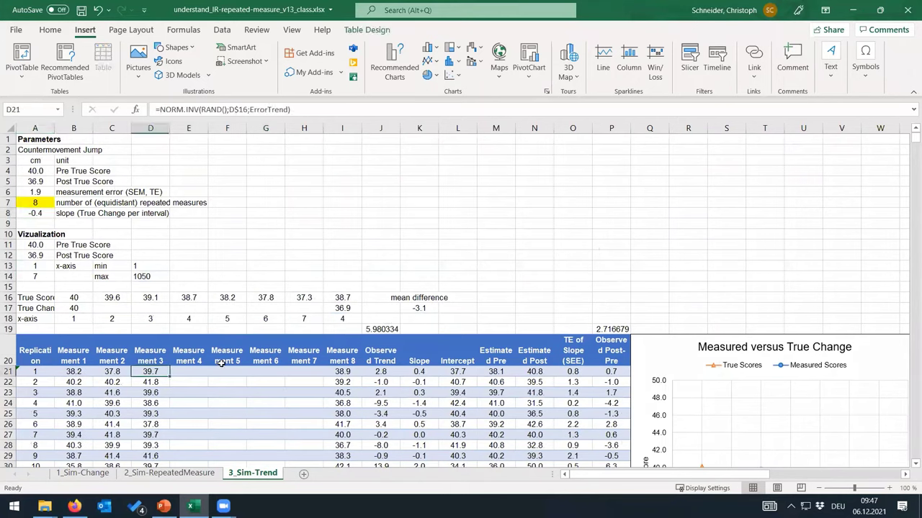
{"action": "key", "text": "ctrl+c"}
{"action": "left_click", "coordinate": [209, 372]}
{"action": "key", "text": "ctrl+v"}
{"action": "left_click", "coordinate": [238, 371]}
{"action": "key", "text": "ctrl+v"}
{"action": "left_click", "coordinate": [273, 371]}
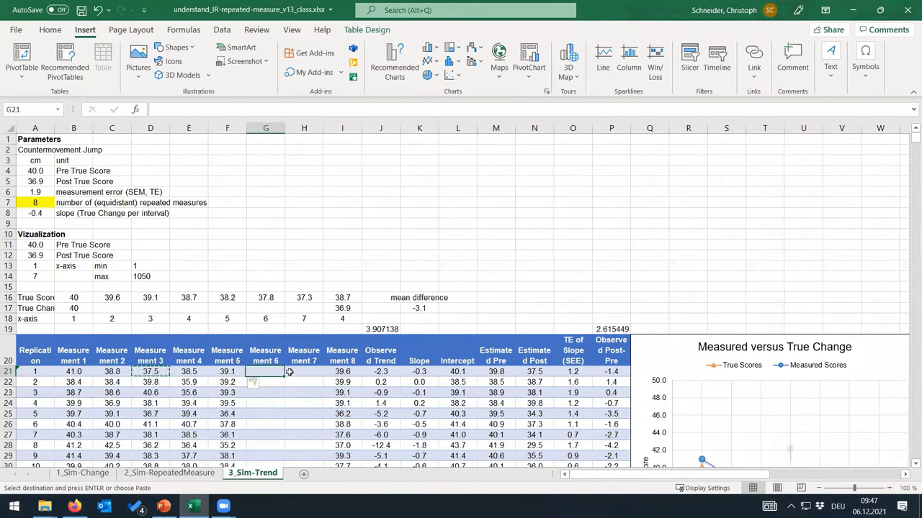
{"action": "key", "text": "ctrl+v"}
{"action": "left_click", "coordinate": [304, 370]}
{"action": "key", "text": "ctrl+v"}
{"action": "key", "text": "Escape"}
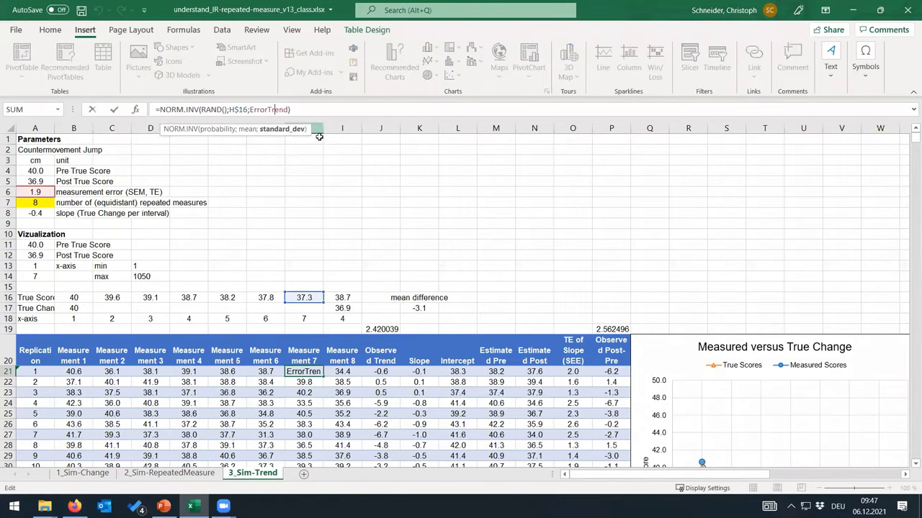
Examine the measured scores and fitted lines in the Measured versus True Change and 20 Replications charts for eight measurements.
{"action": "left_click", "coordinate": [418, 212]}
{"action": "scroll", "coordinate": [823, 410], "scroll_direction": "right", "scroll_amount": 4}
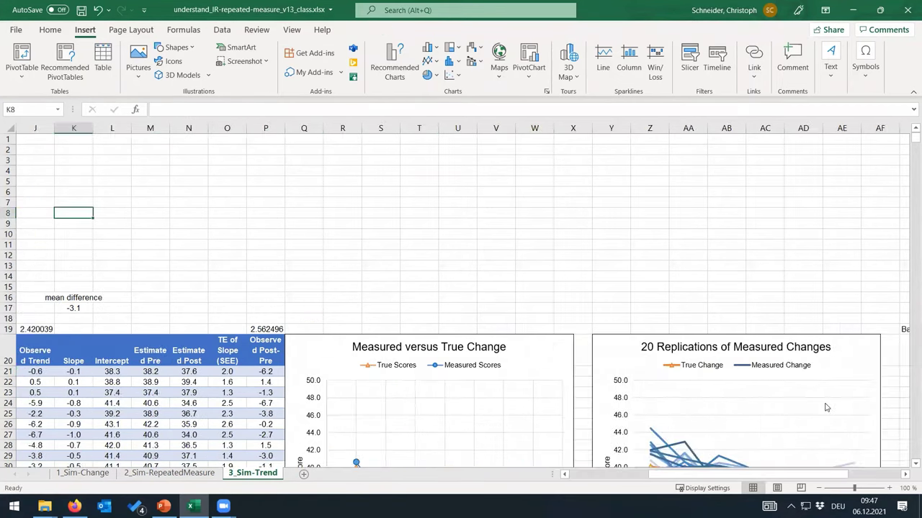
{"action": "scroll", "coordinate": [850, 389], "scroll_direction": "down", "scroll_amount": 12}
{"action": "scroll", "coordinate": [889, 395], "scroll_direction": "down", "scroll_amount": 1}
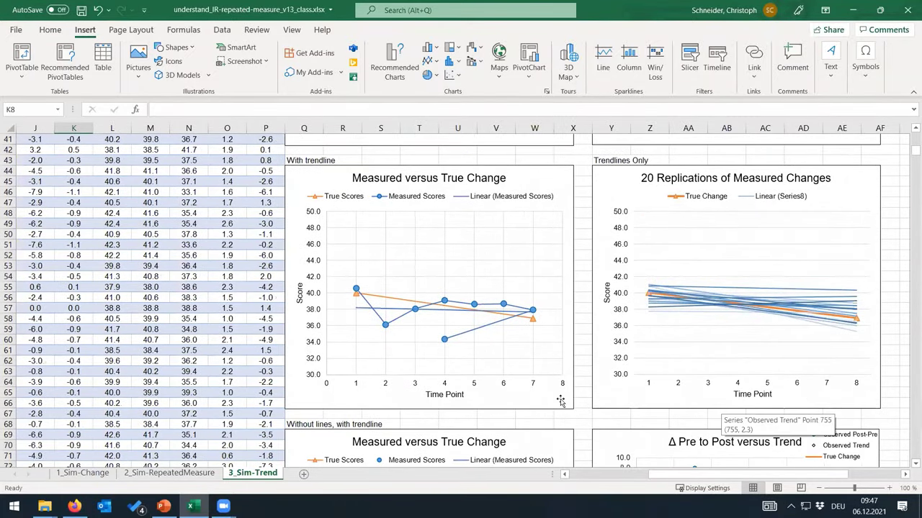
{"action": "scroll", "coordinate": [234, 378], "scroll_direction": "up", "scroll_amount": 3}
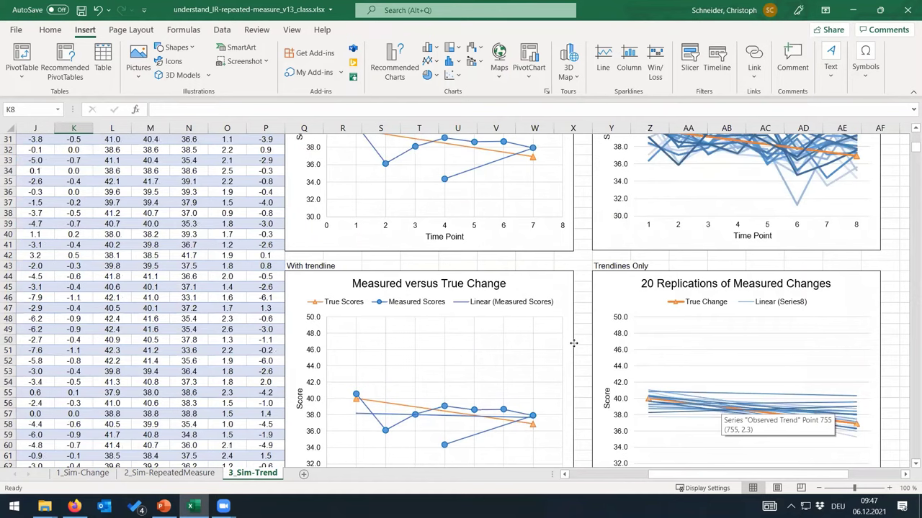
{"action": "left_click", "coordinate": [574, 343]}
{"action": "left_click", "coordinate": [579, 339]}
{"action": "key", "text": "F12"}
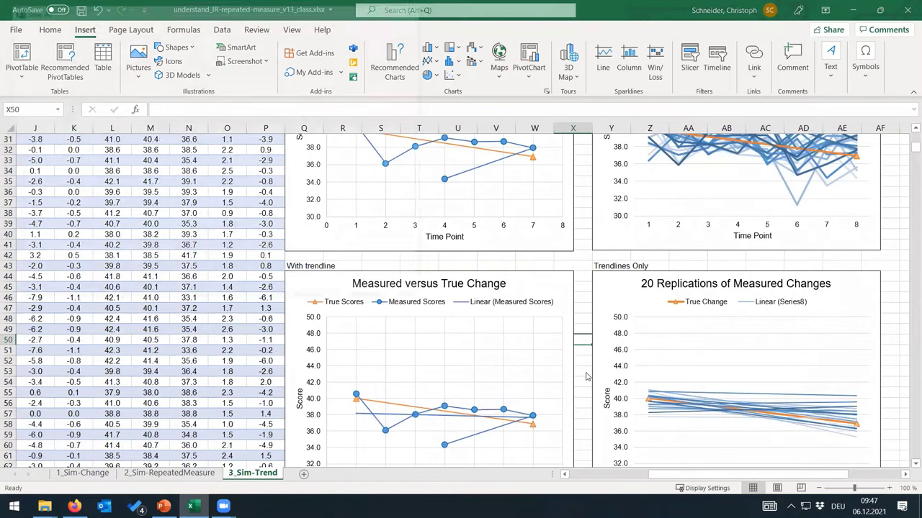